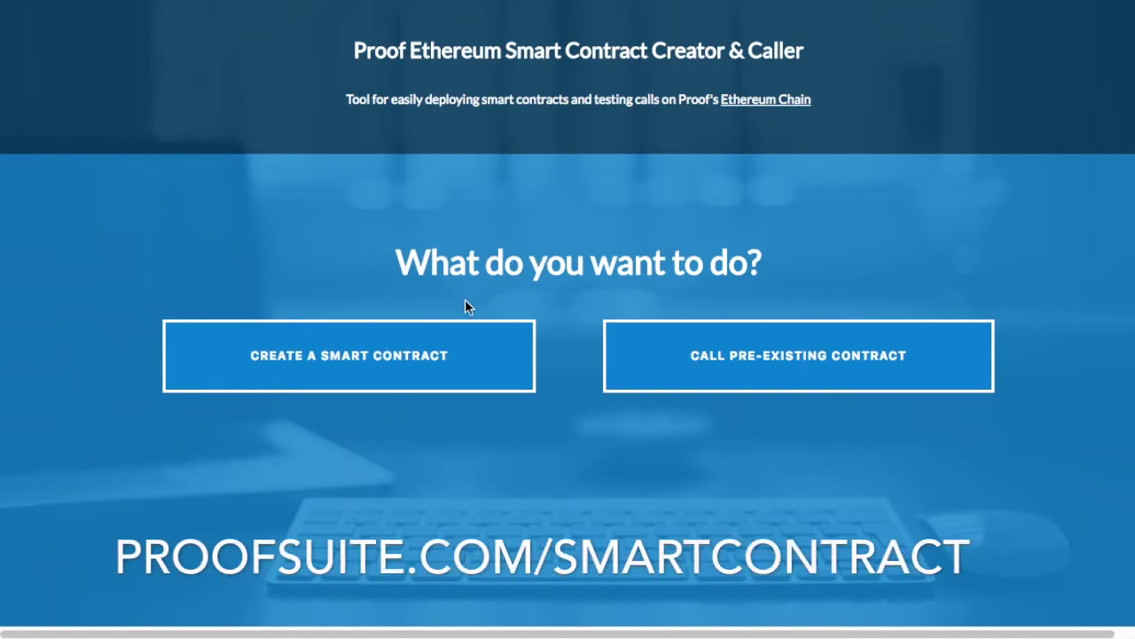
Step: Start a new smart contract and change its initial supply from 500 to 100
left_click(385, 351)
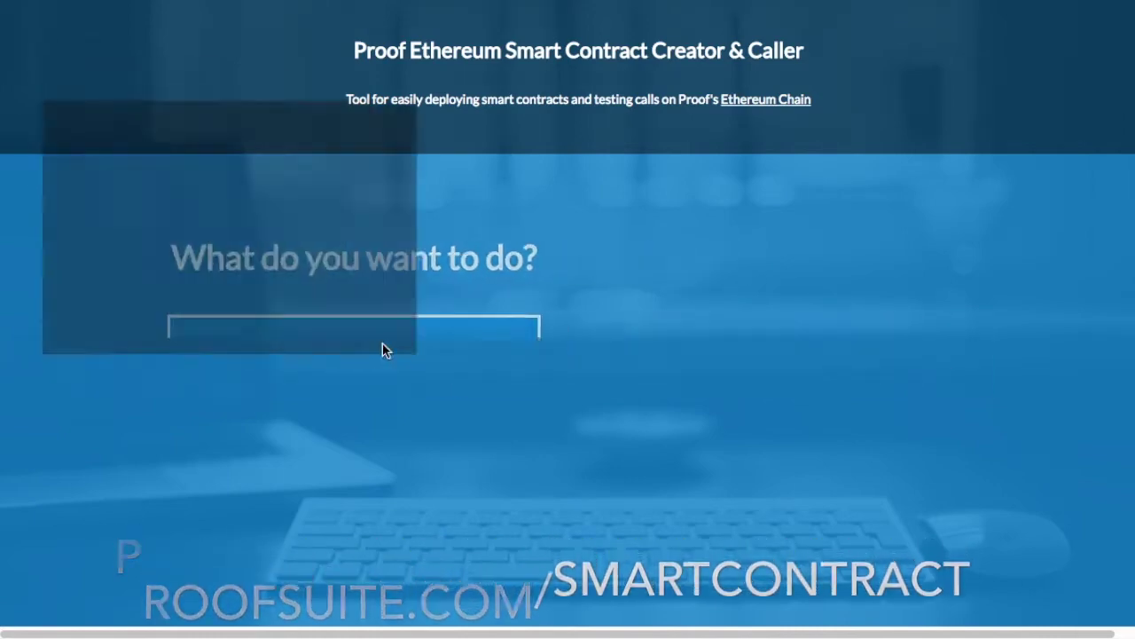
scroll(372, 342, "down", 2)
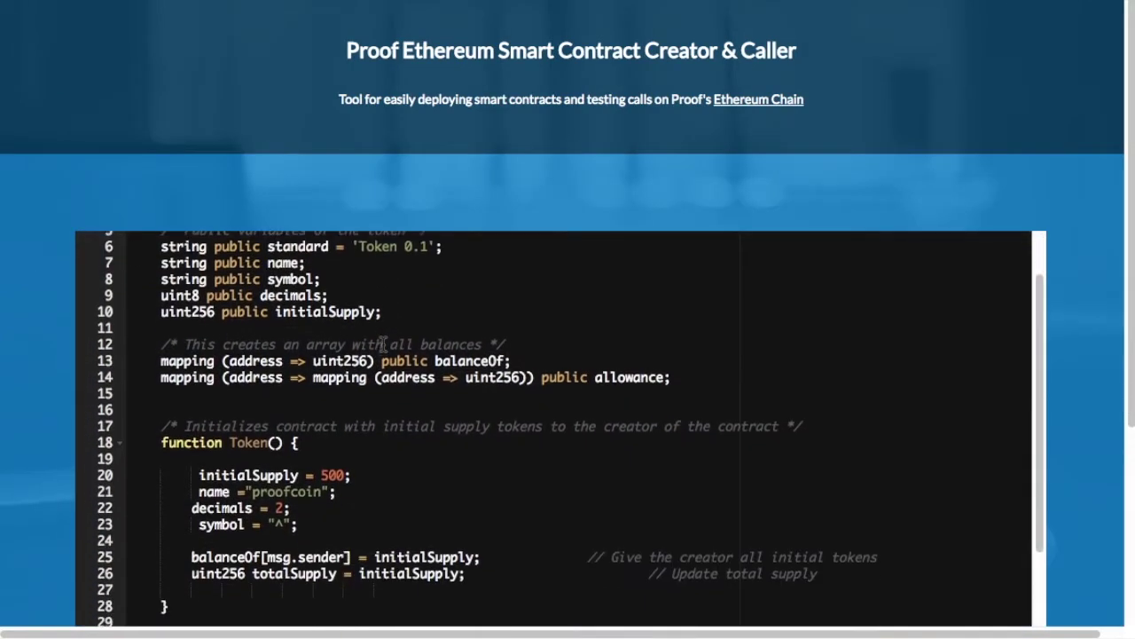
scroll(327, 328, "up", 2)
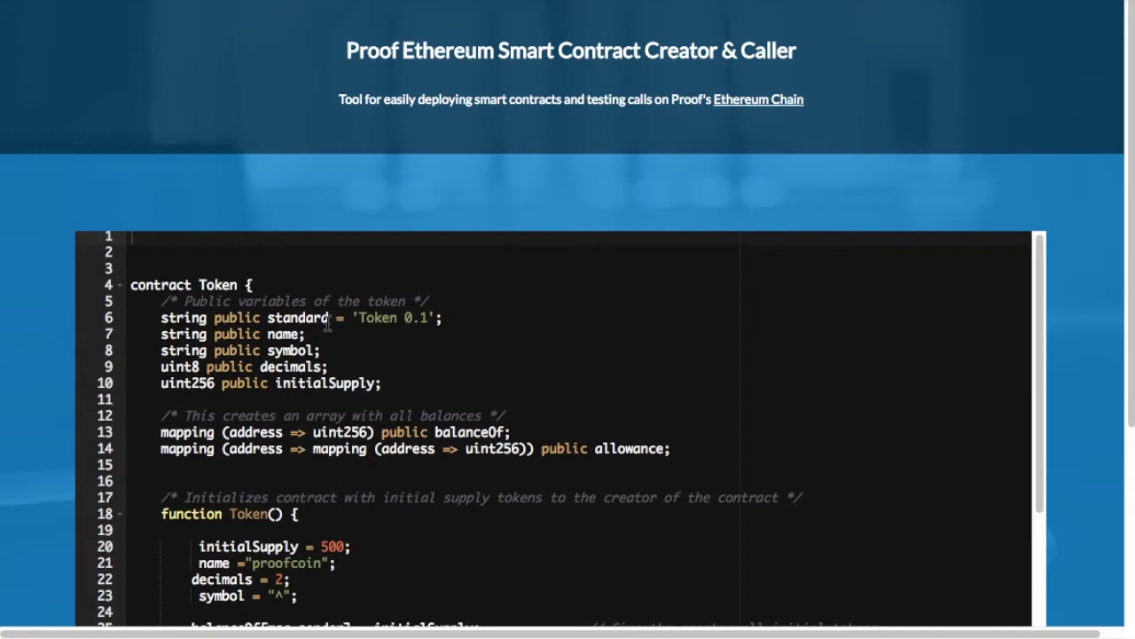
scroll(327, 326, "down", 4)
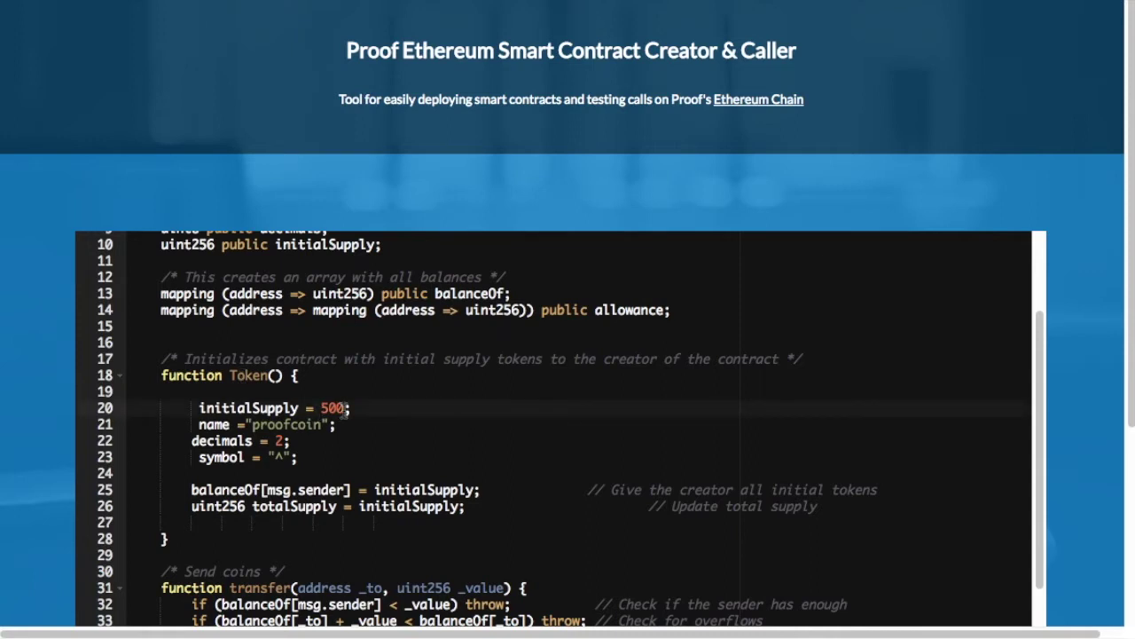
key("BackSpace")
key("BackSpace")
key("BackSpace")
type("100")
Step: Rename the token from proofcoin to mynamecoin
left_click_drag(325, 424, 254, 424)
type("p")
key("BackSpace")
type("m")
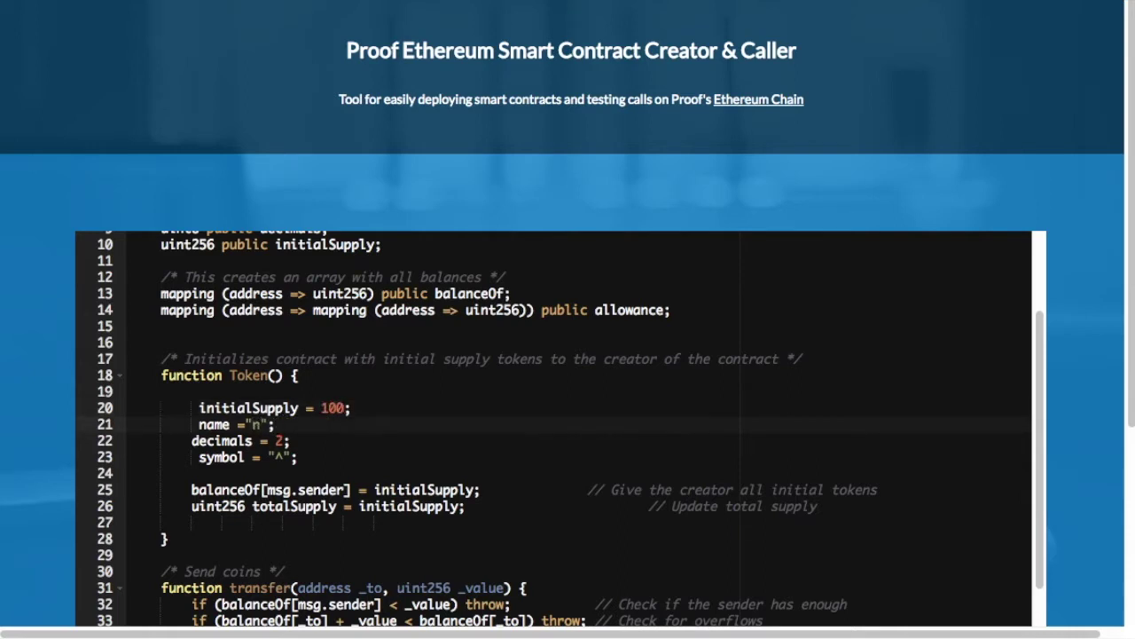
type("ynamecoi")
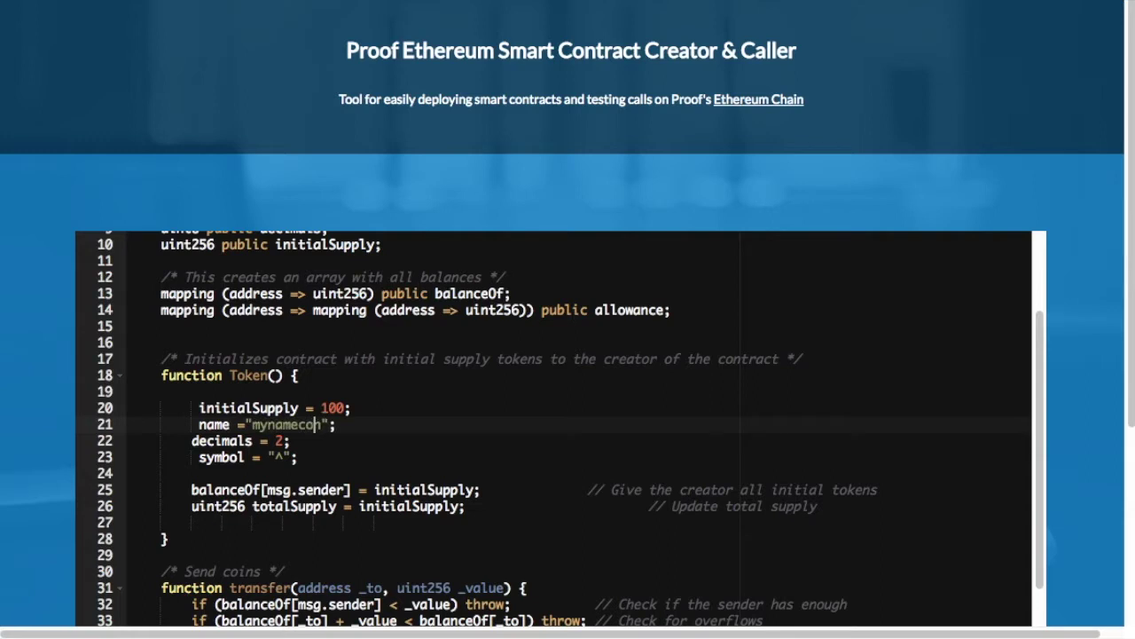
type("n")
scroll(285, 440, "down", 1)
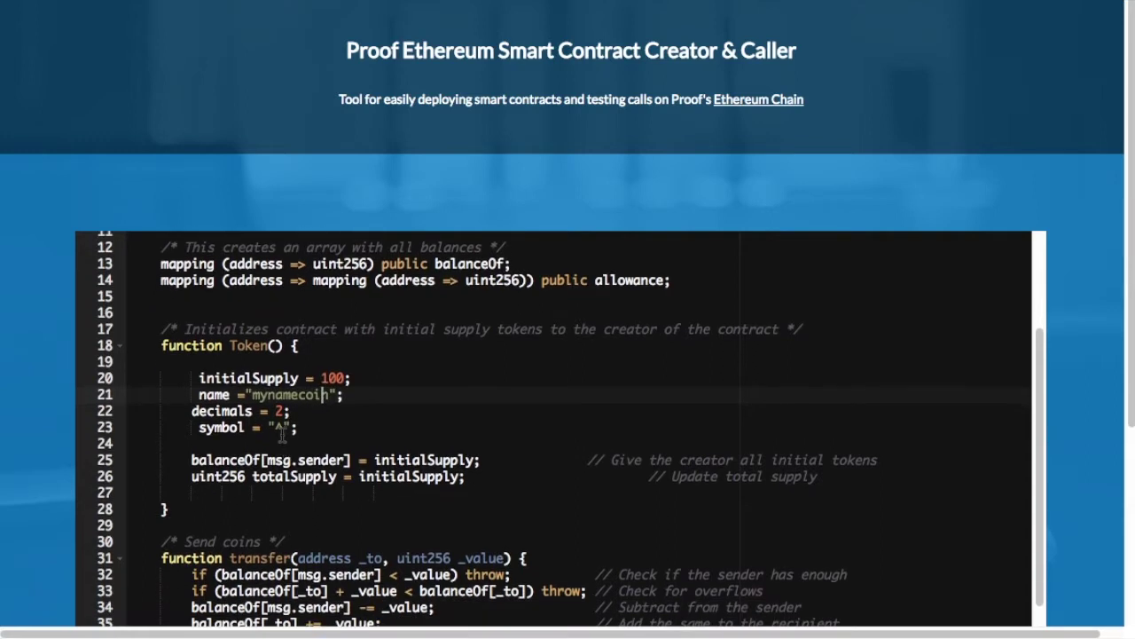
left_click(275, 427)
scroll(362, 429, "down", 1)
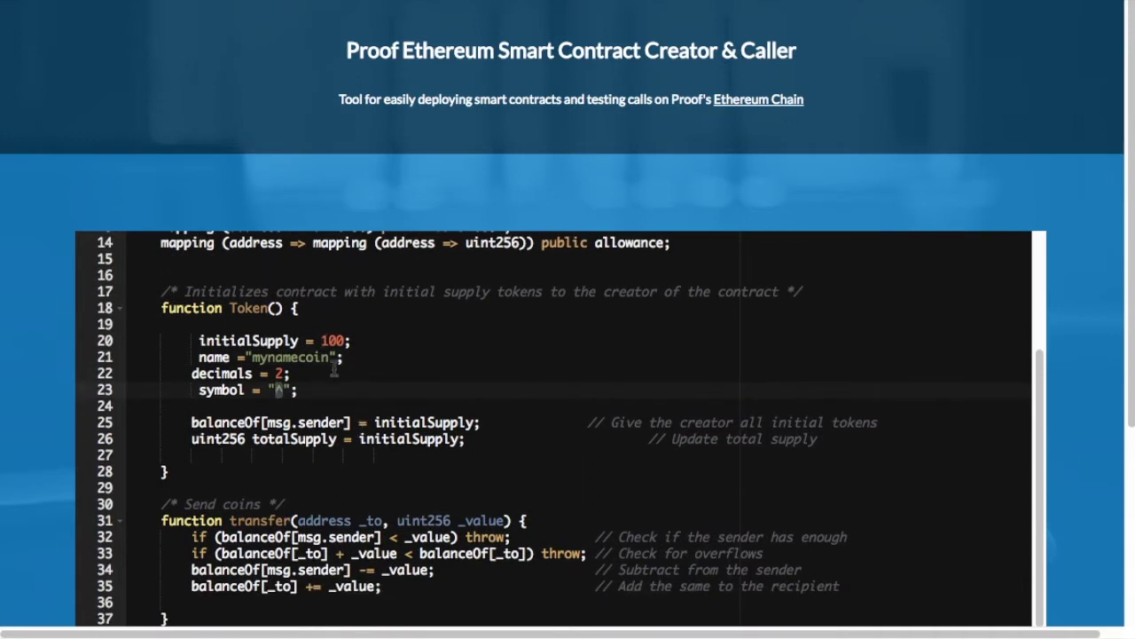
scroll(317, 390, "down", 2)
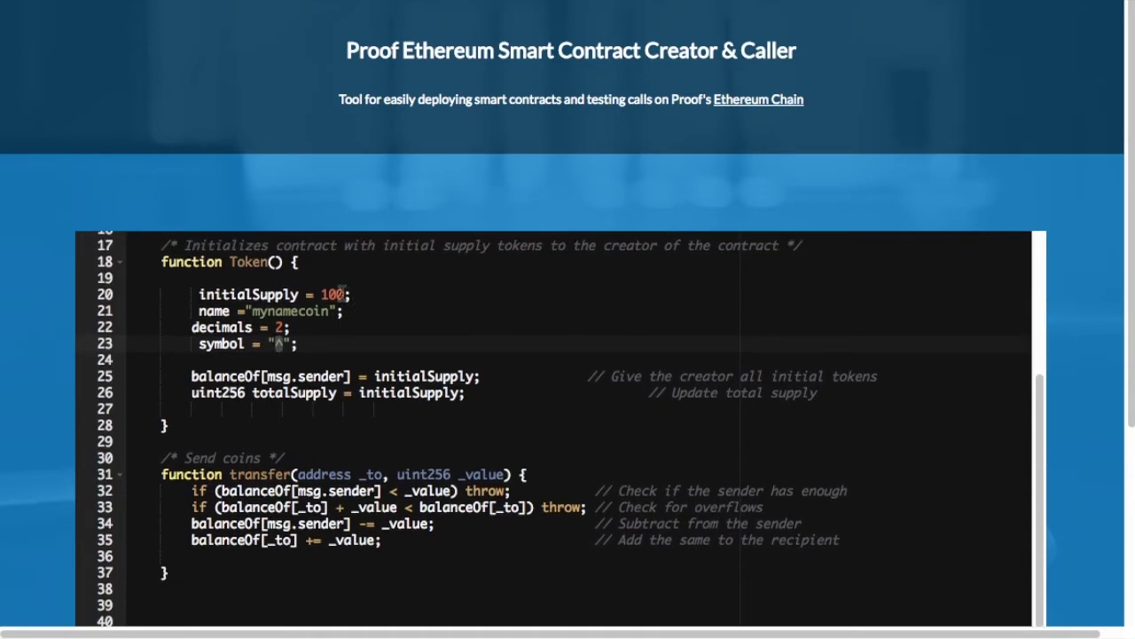
scroll(346, 321, "down", 4)
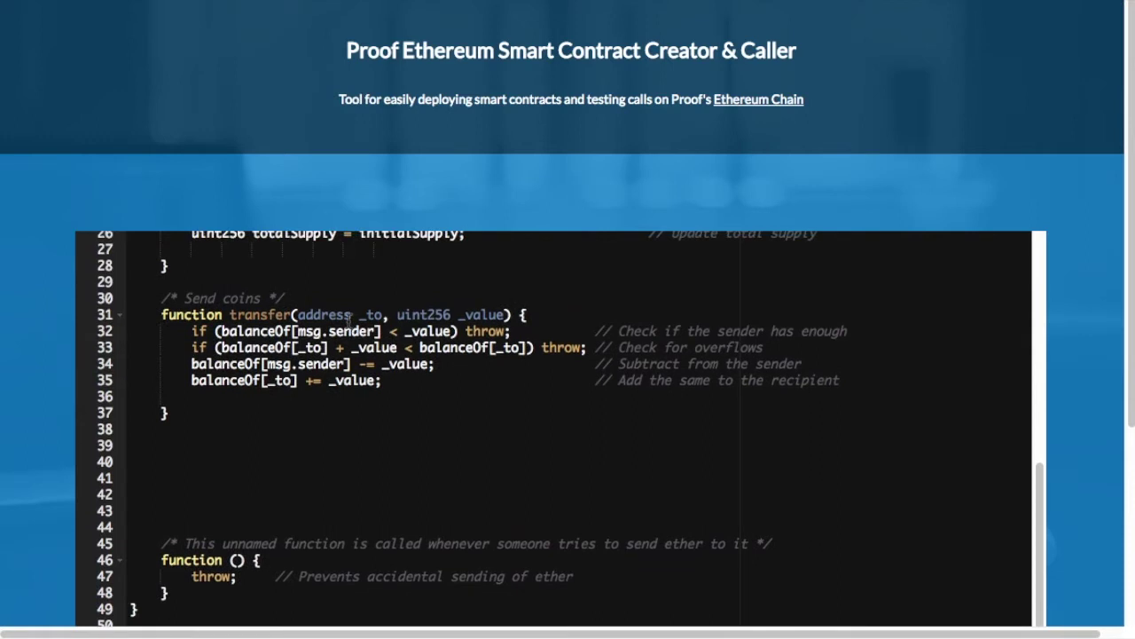
left_click(194, 315)
left_click(265, 364)
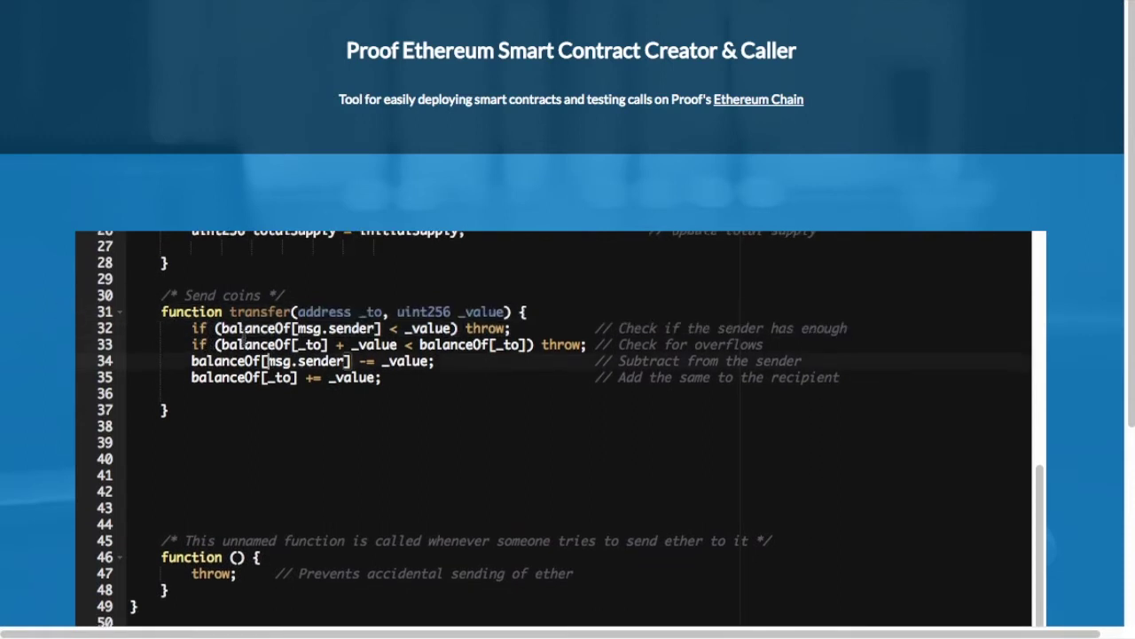
scroll(257, 368, "up", 7)
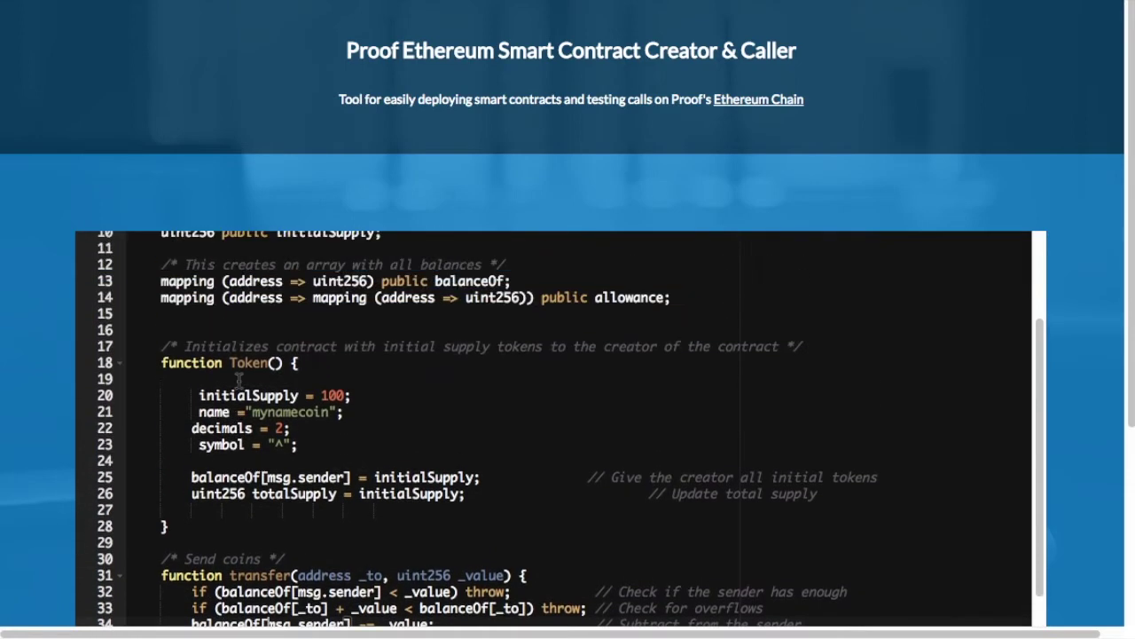
scroll(238, 380, "up", 2)
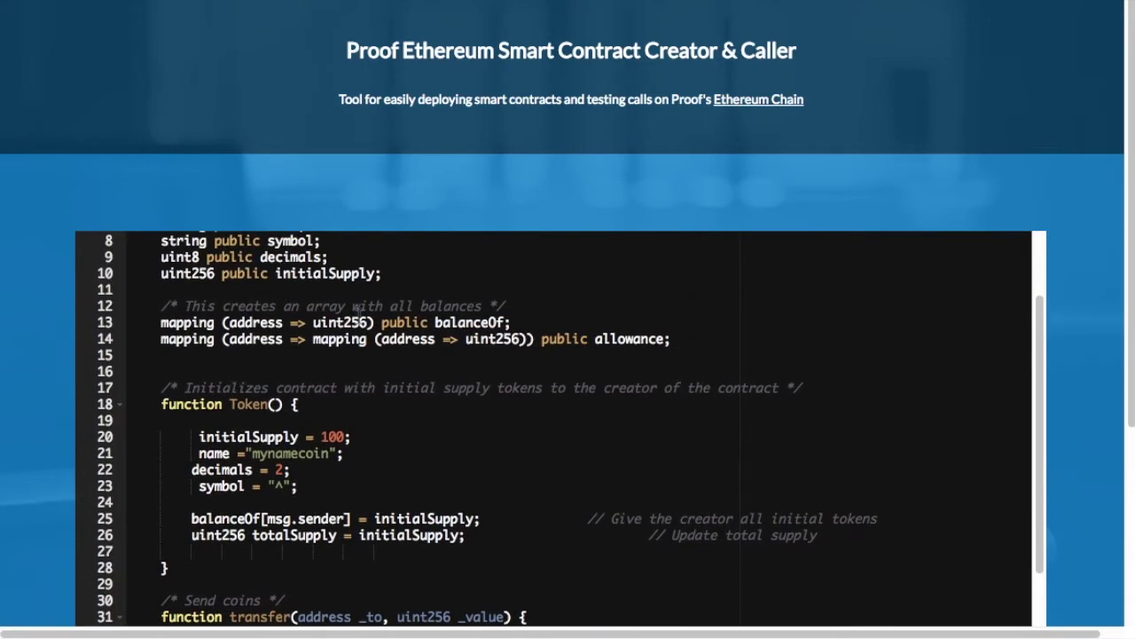
left_click(361, 322)
scroll(44, 319, "down", 3)
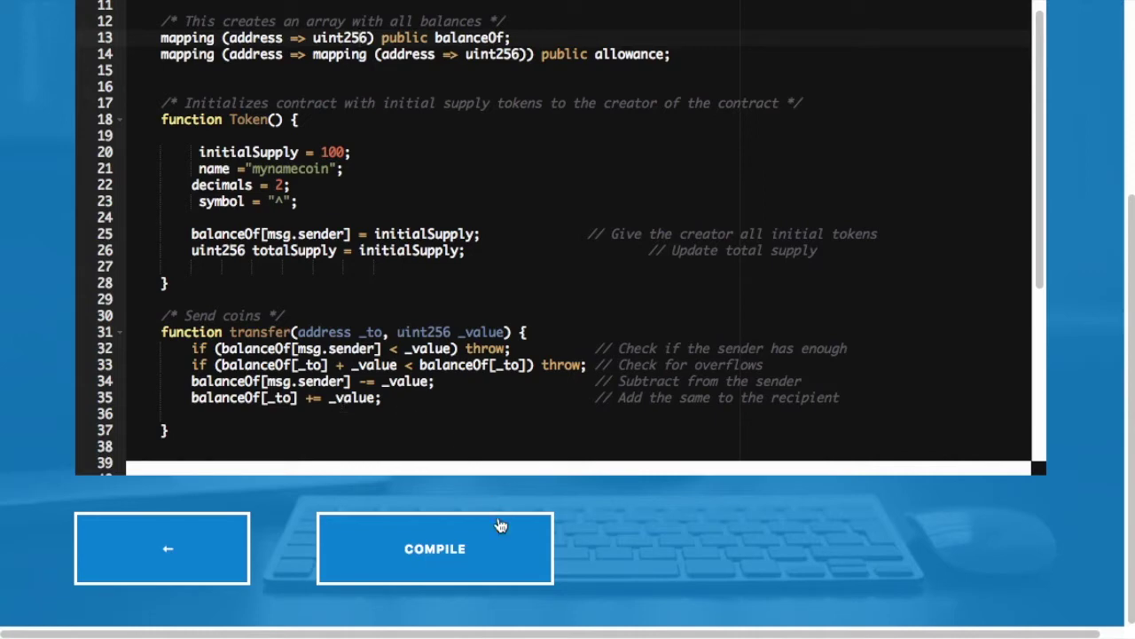
Step: Compile the token contract so its bytecode appears
left_click(451, 542)
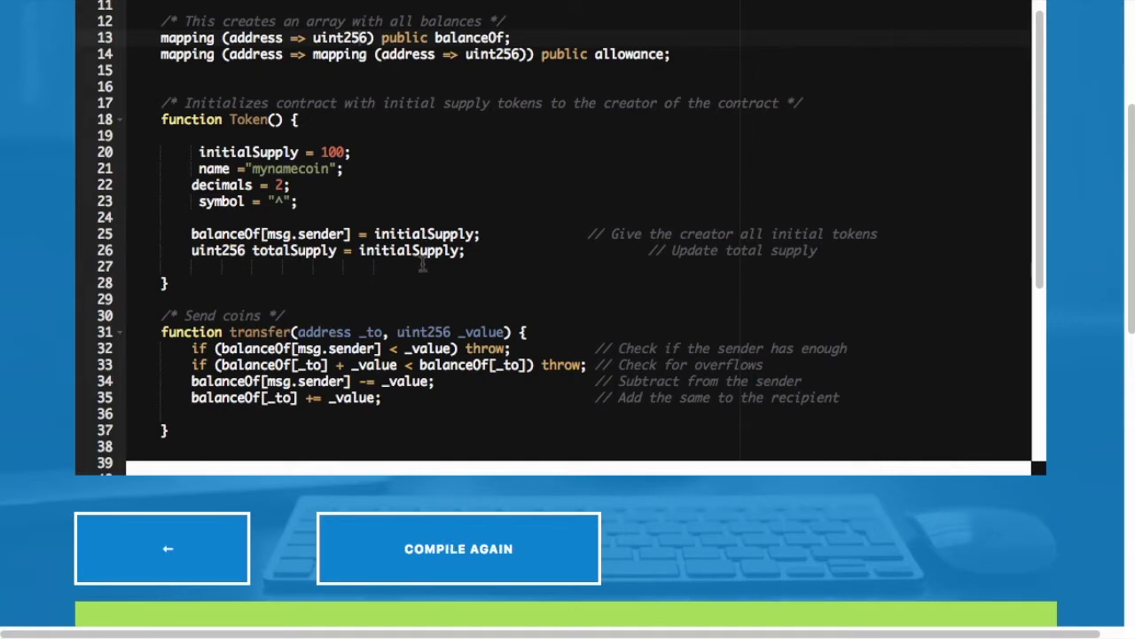
scroll(427, 301, "down", 2)
scroll(426, 301, "down", 1)
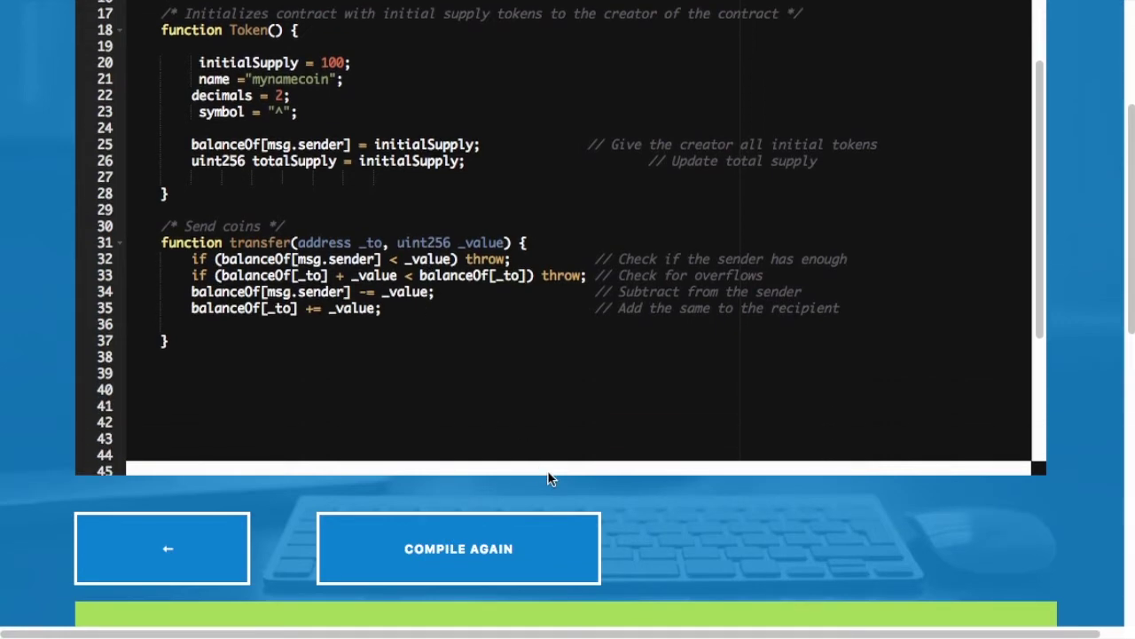
scroll(649, 497, "down", 1)
scroll(649, 493, "down", 5)
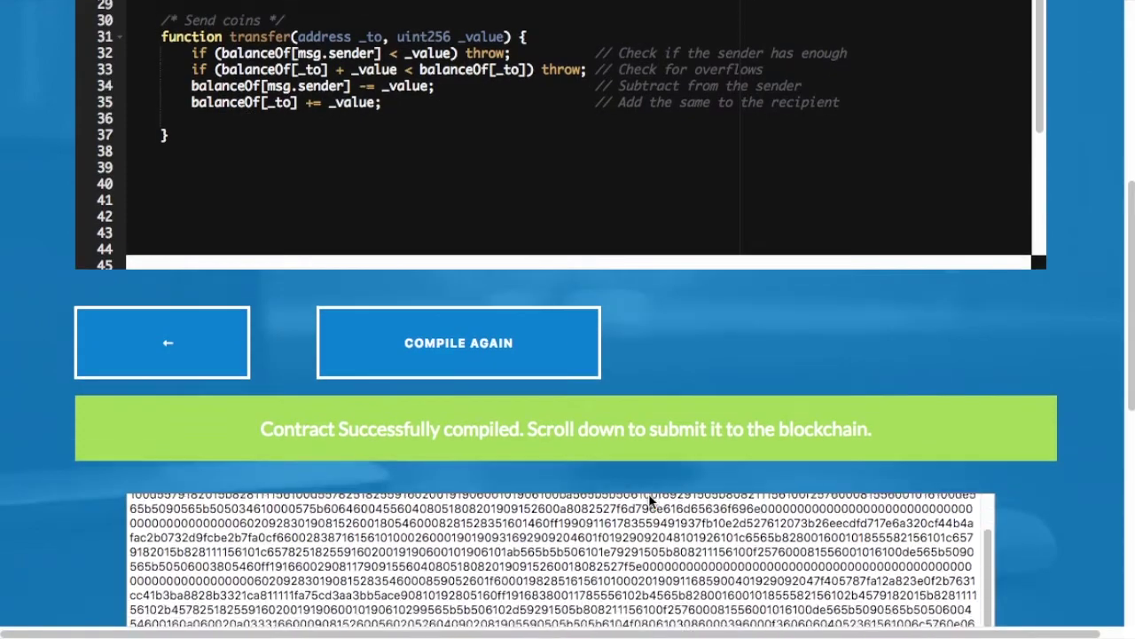
Step: Move past the bytecode to the Proof Ether Address and Private Key fields
scroll(129, 510, "down", 8)
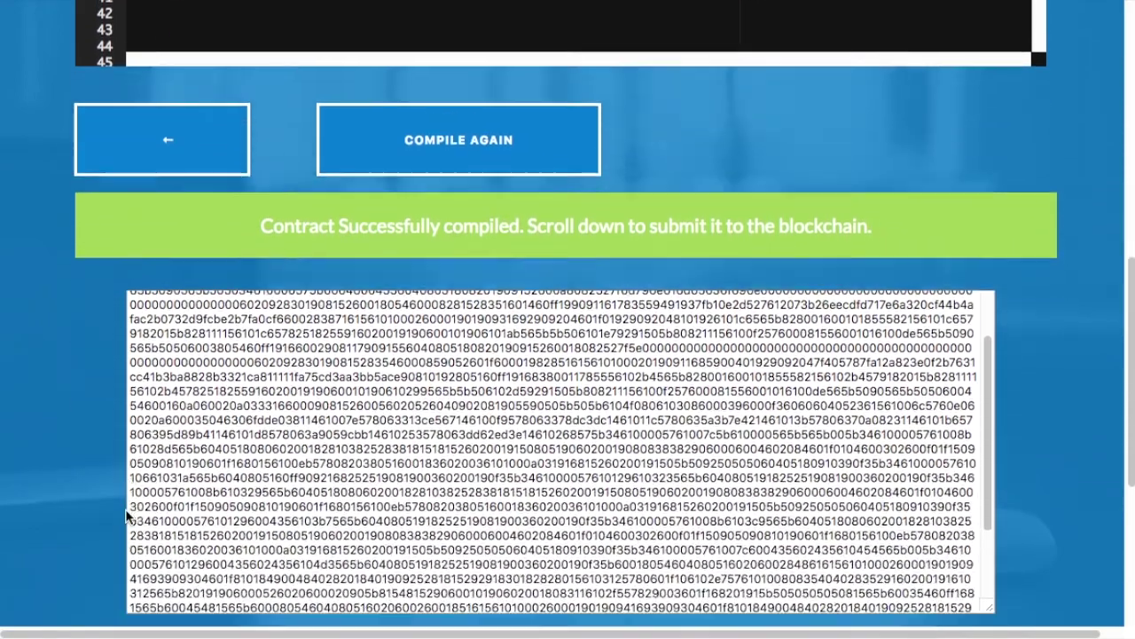
scroll(518, 417, "down", 4)
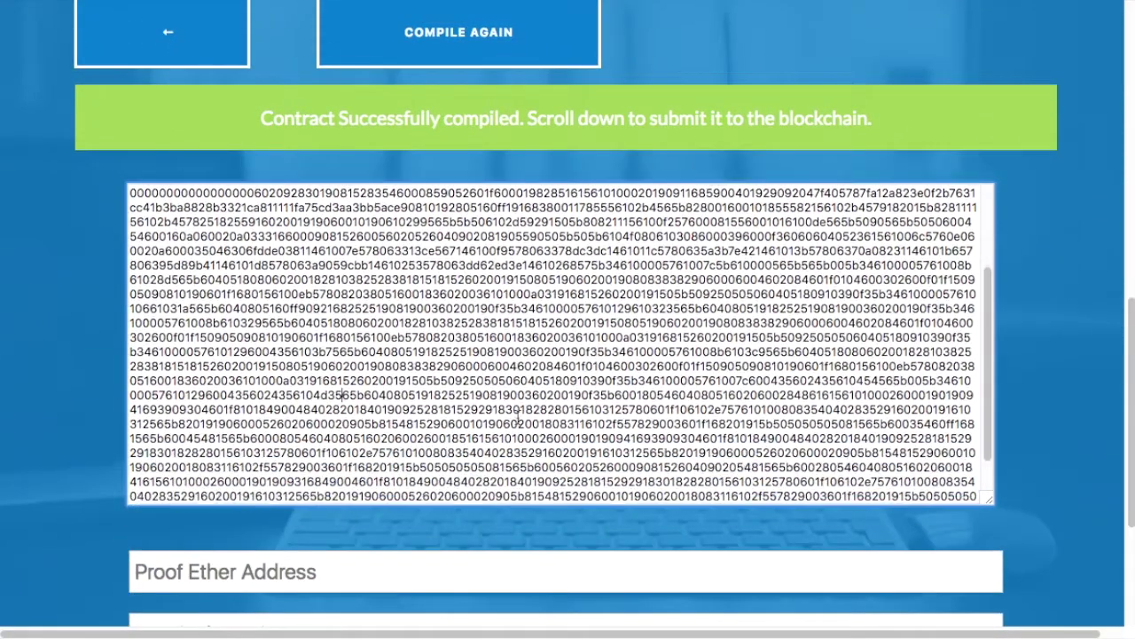
scroll(355, 426, "down", 1)
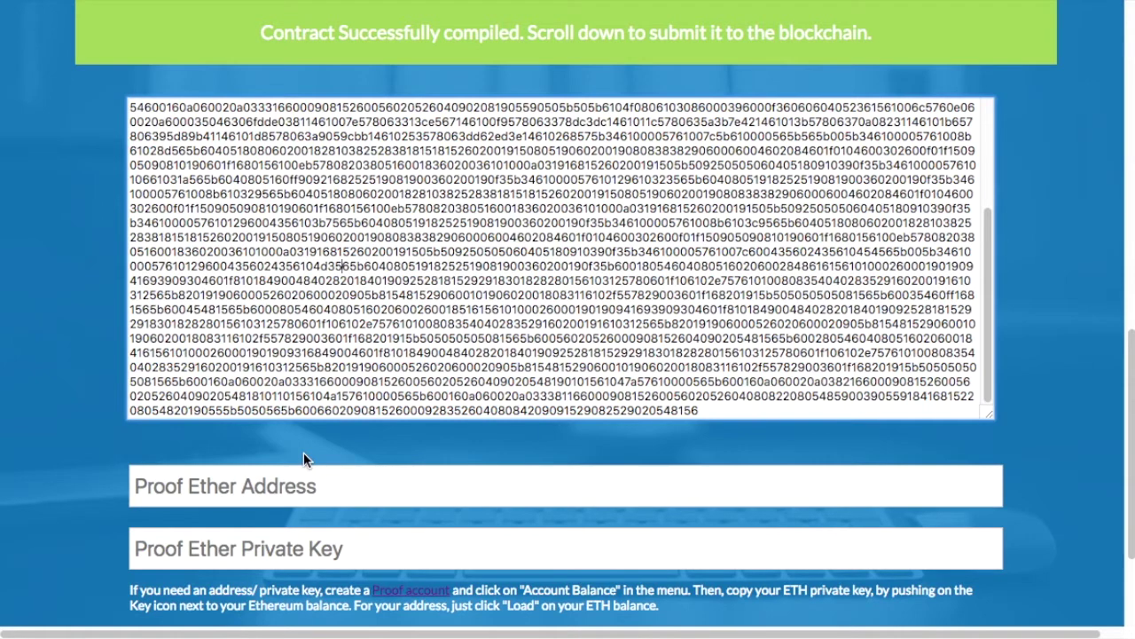
left_click(322, 482)
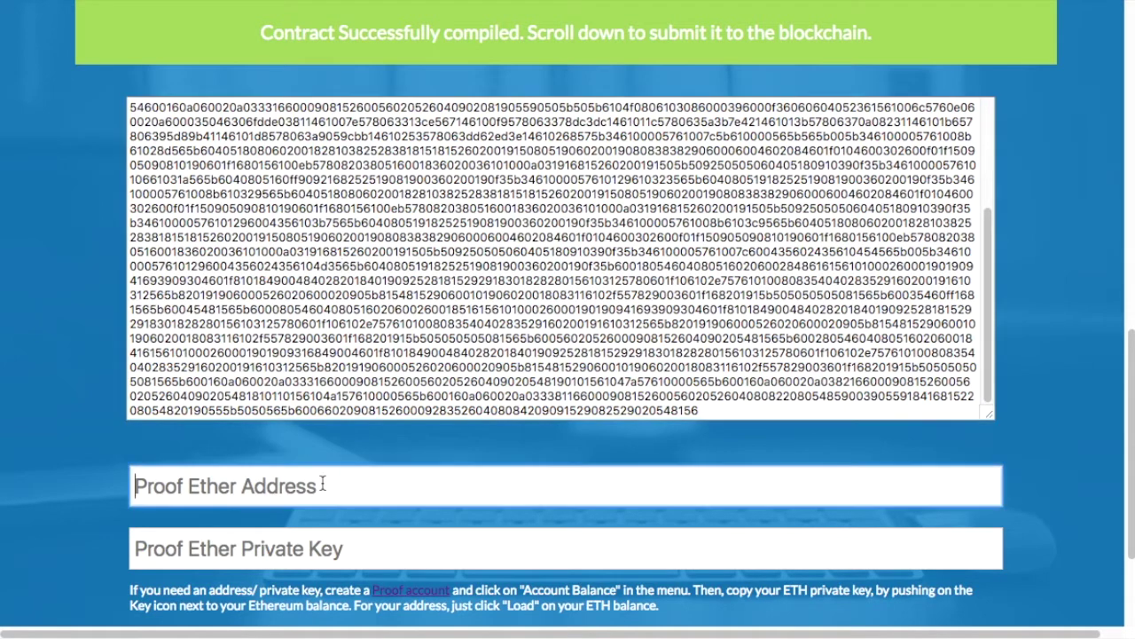
left_click(282, 545)
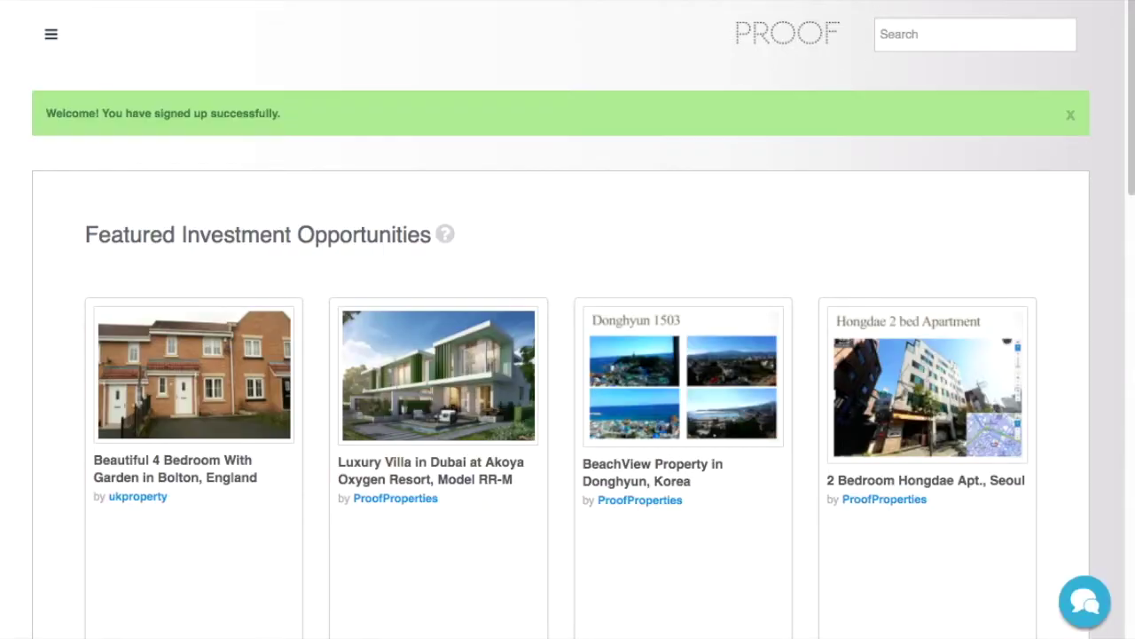
Step: On the account balance page, reveal and select the ETH private key
left_click(49, 35)
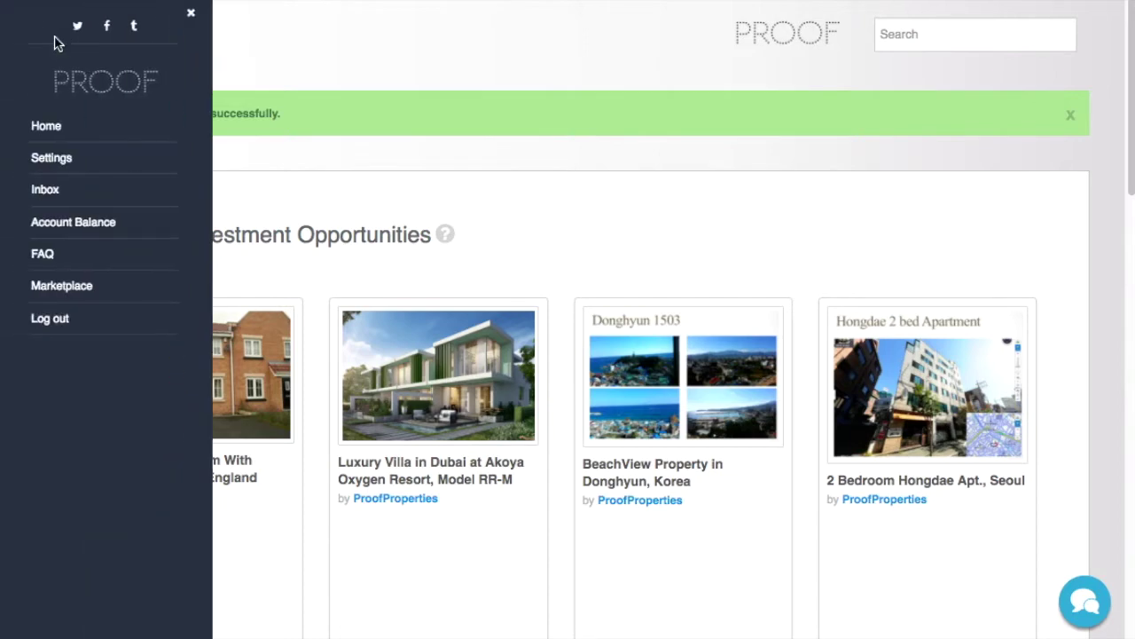
left_click(80, 222)
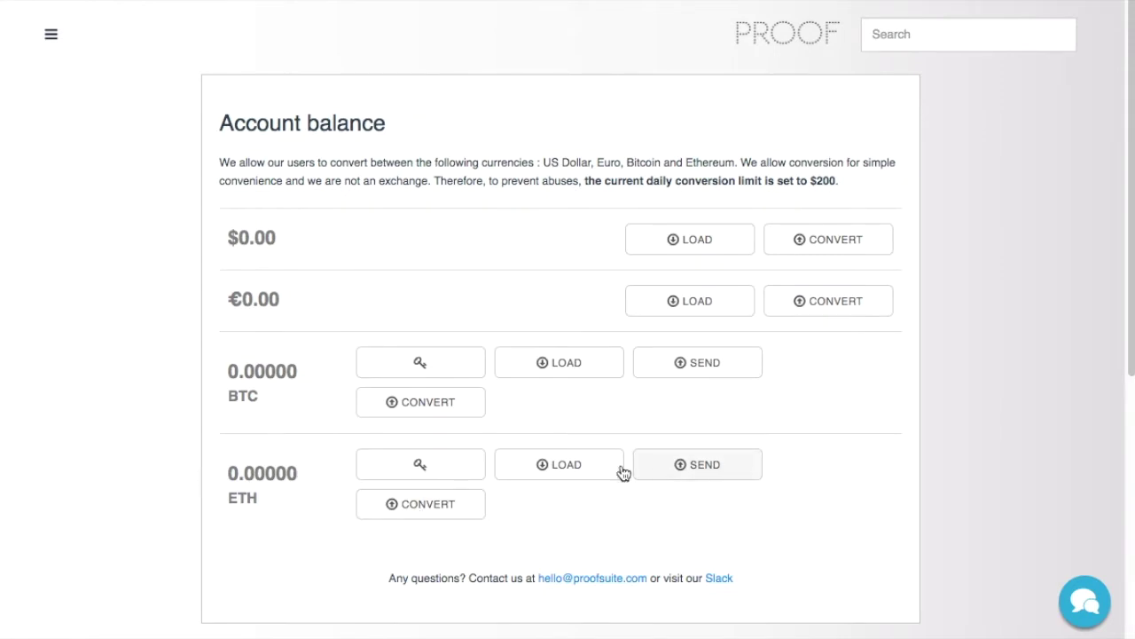
left_click(403, 468)
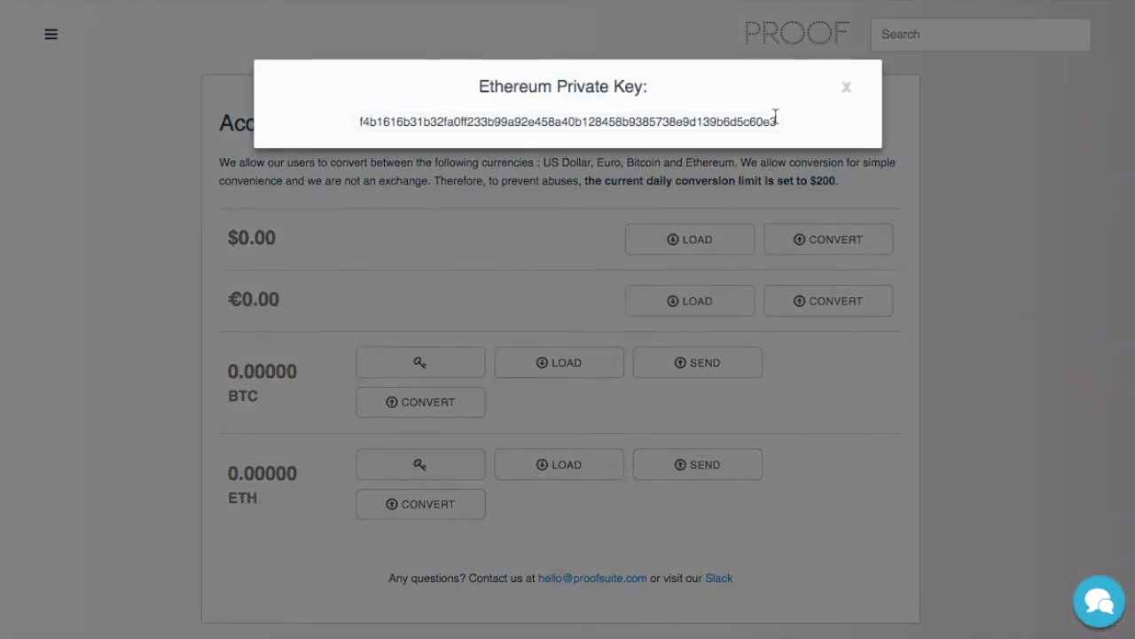
double_click(586, 113)
left_click_drag(778, 122, 352, 114)
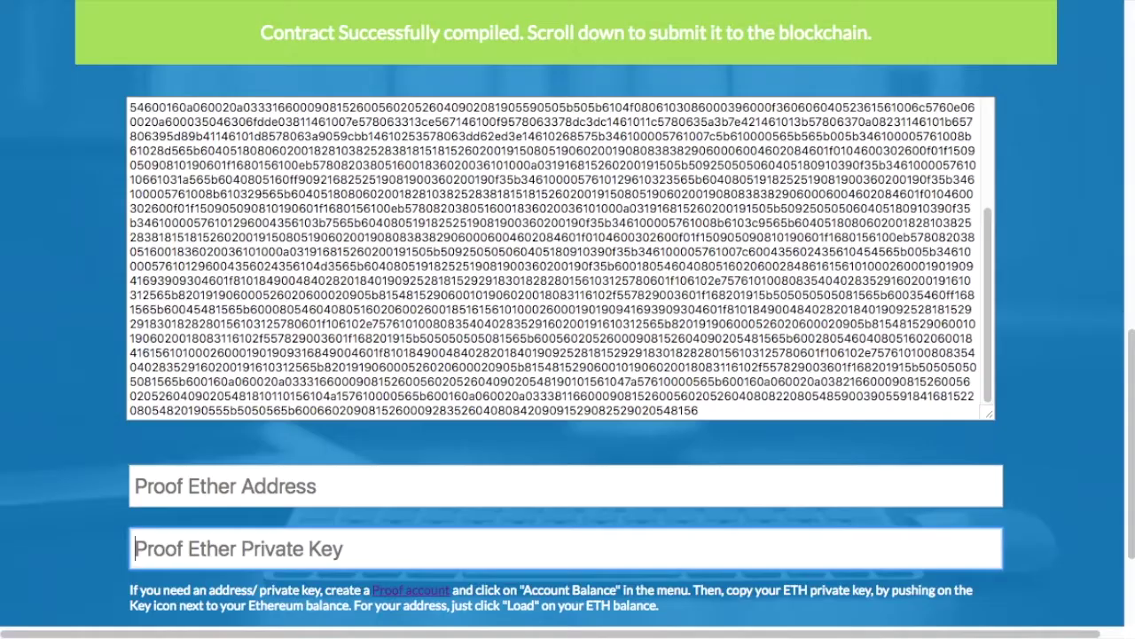
Step: Paste the private key into the Proof Ether Private Key field and close the key window
key("ctrl+v")
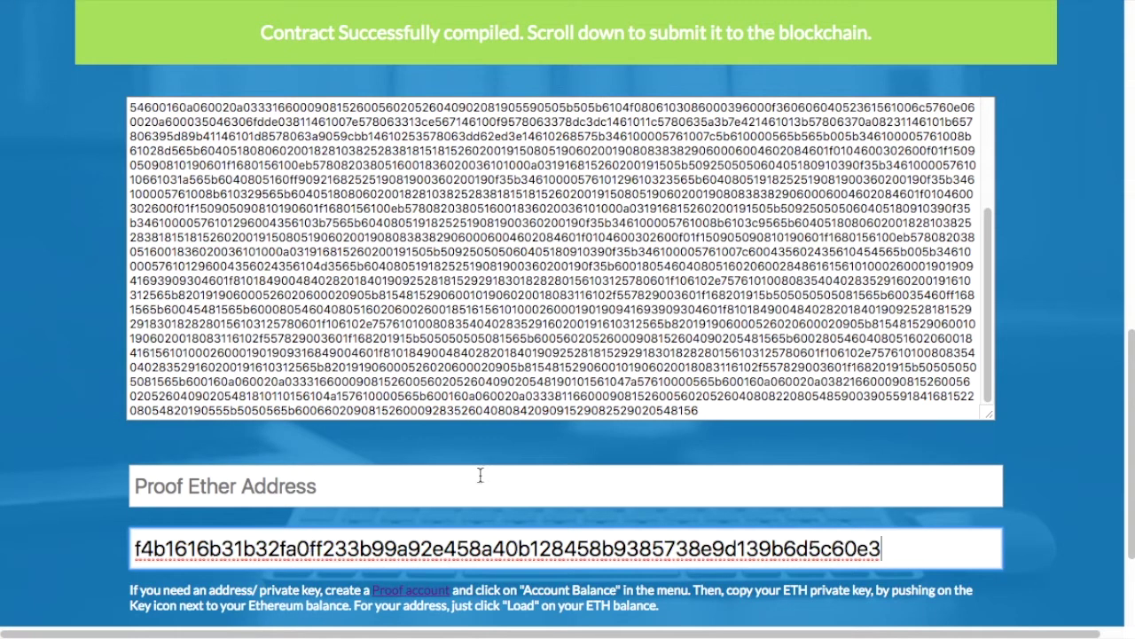
left_click(424, 484)
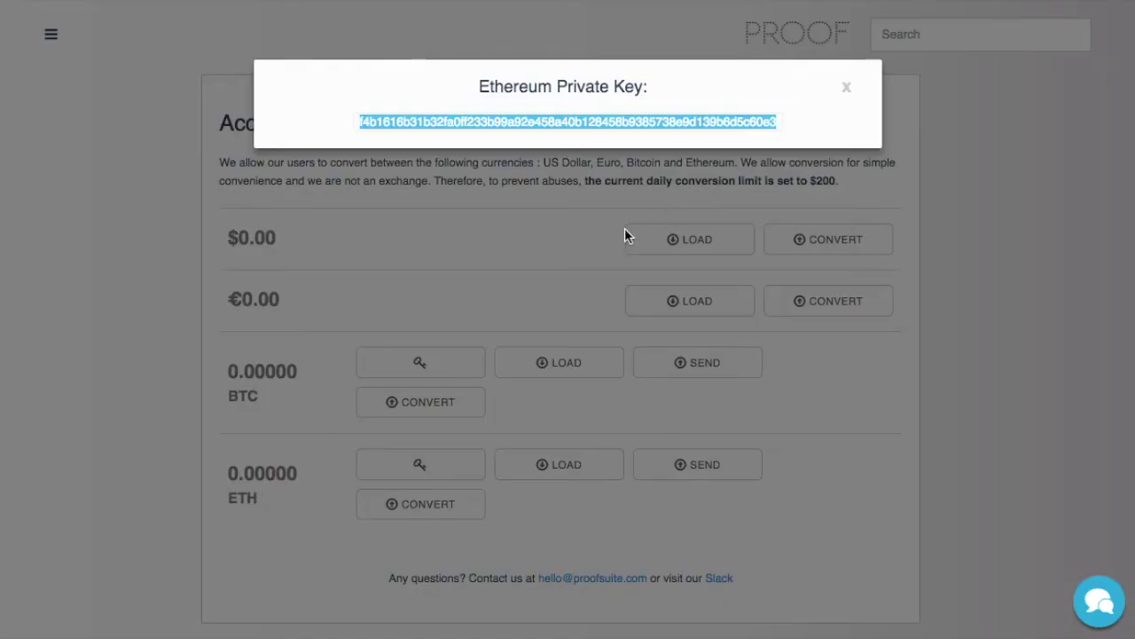
left_click(569, 247)
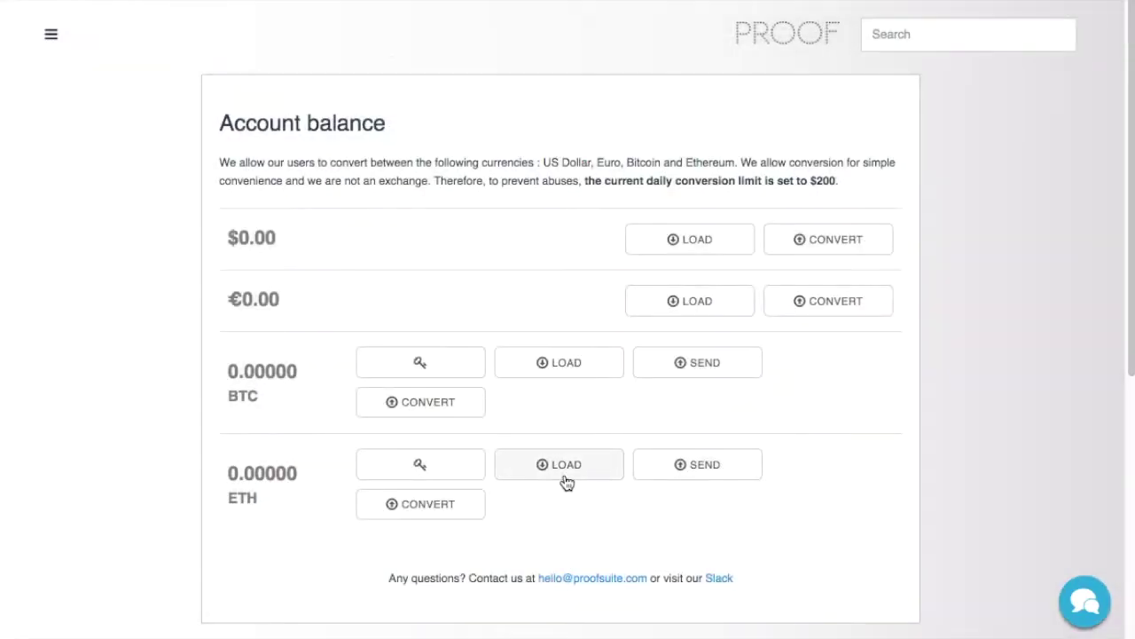
Step: Bring up the ETH deposit address and select its text for copying
left_click(564, 477)
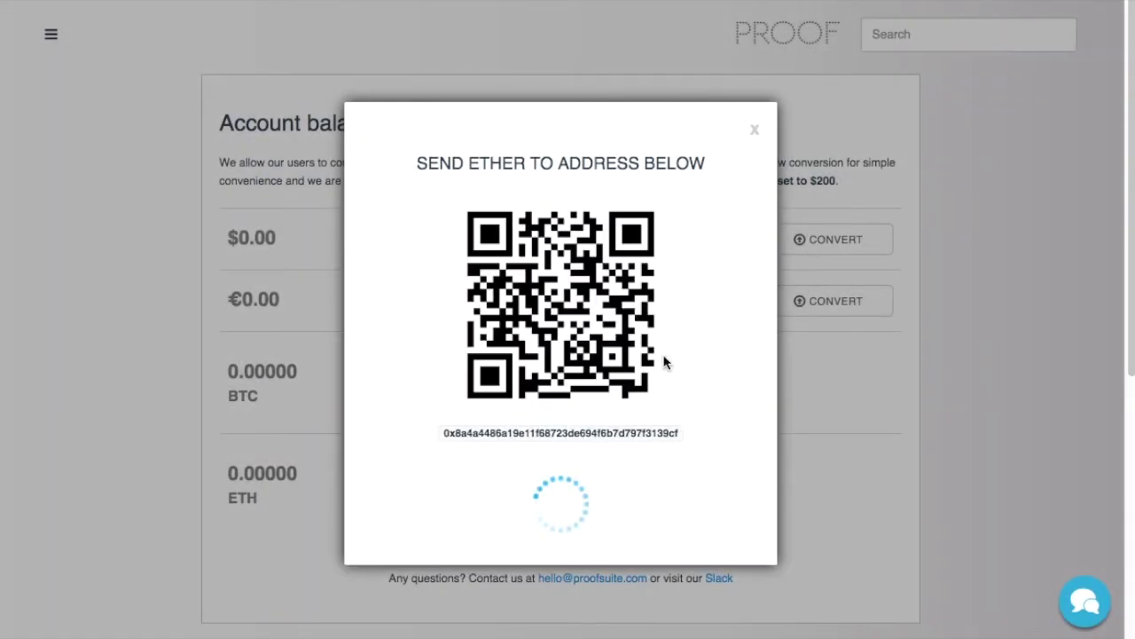
left_click_drag(679, 434, 427, 433)
key("ctrl+c")
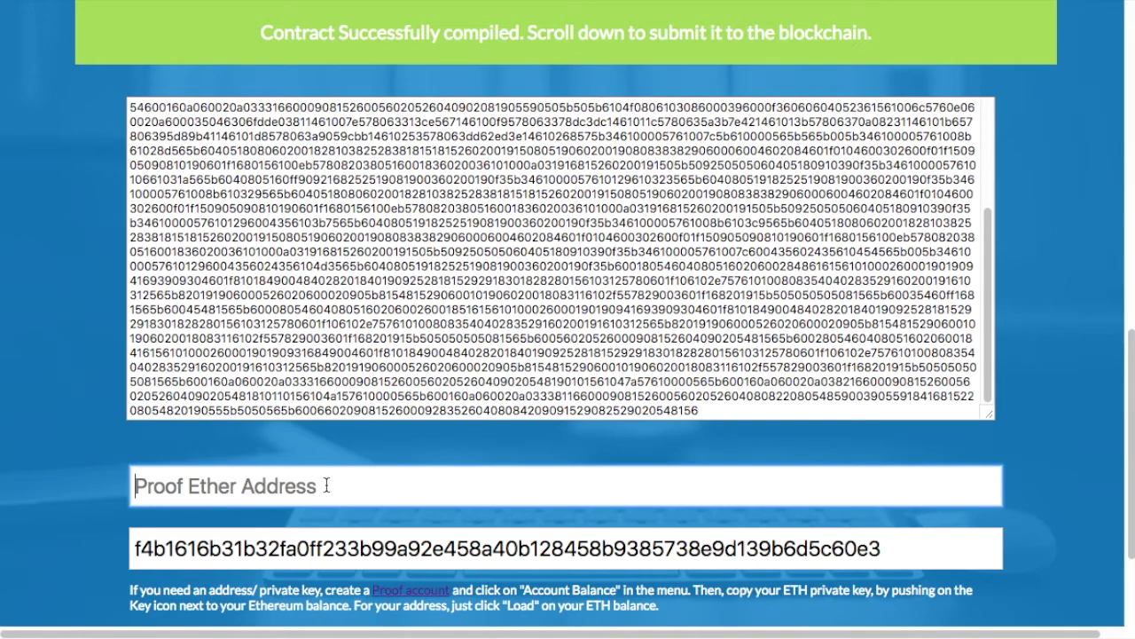
Step: Paste the copied address into the Proof Ether Address field
left_click(327, 485)
key("ctrl+v")
scroll(417, 503, "down", 1)
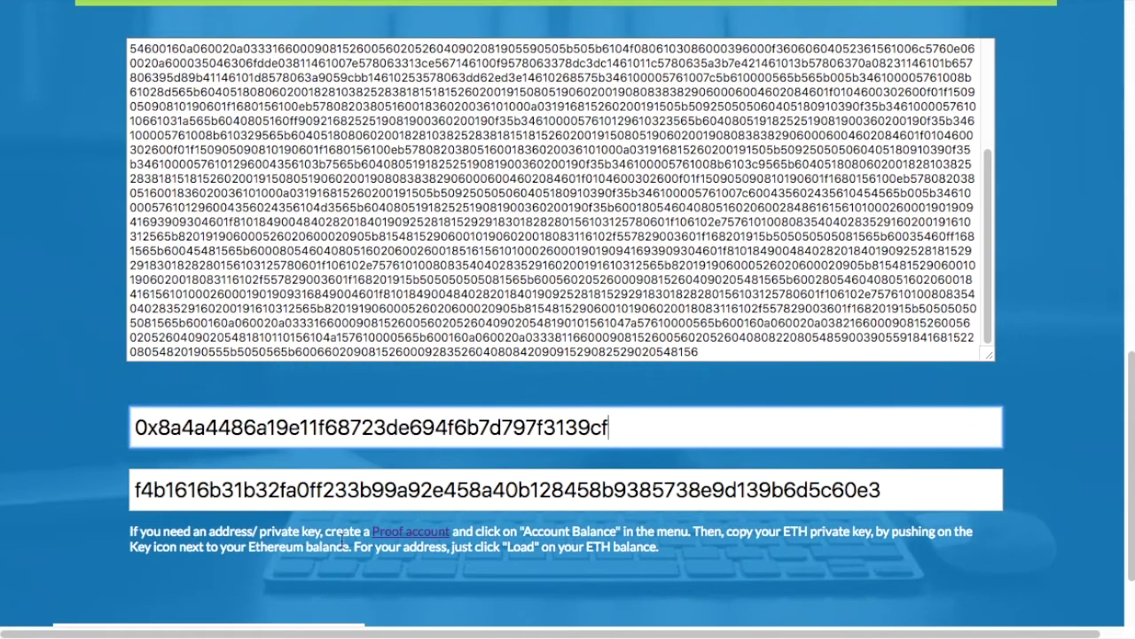
scroll(424, 550, "down", 1)
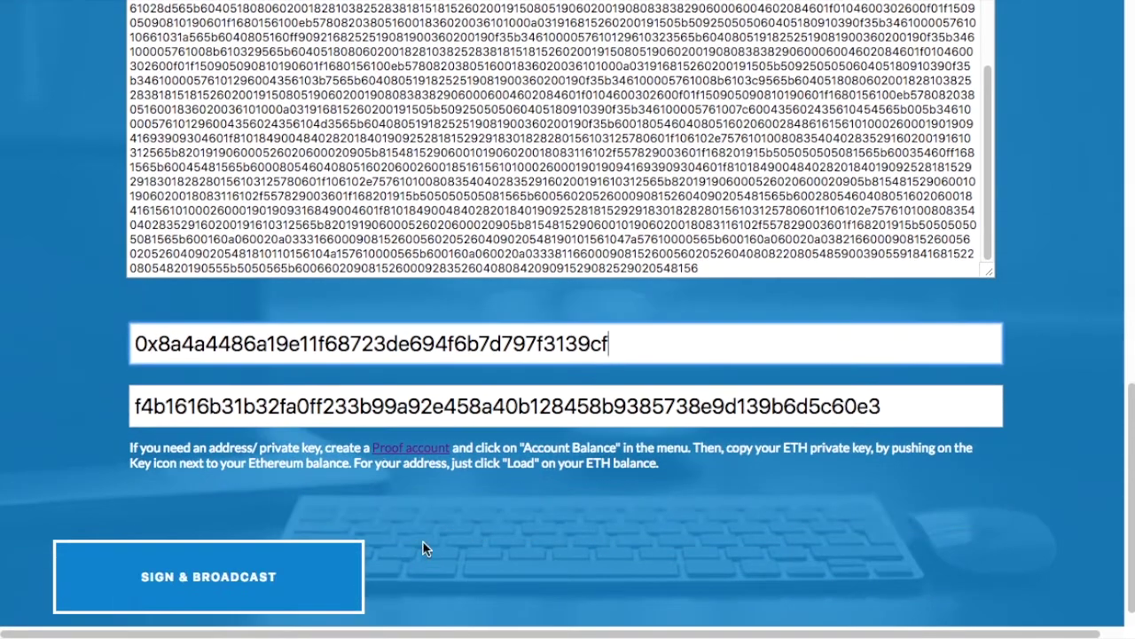
Step: Sign and broadcast the compiled contract, then select the returned transaction ID
left_click(260, 568)
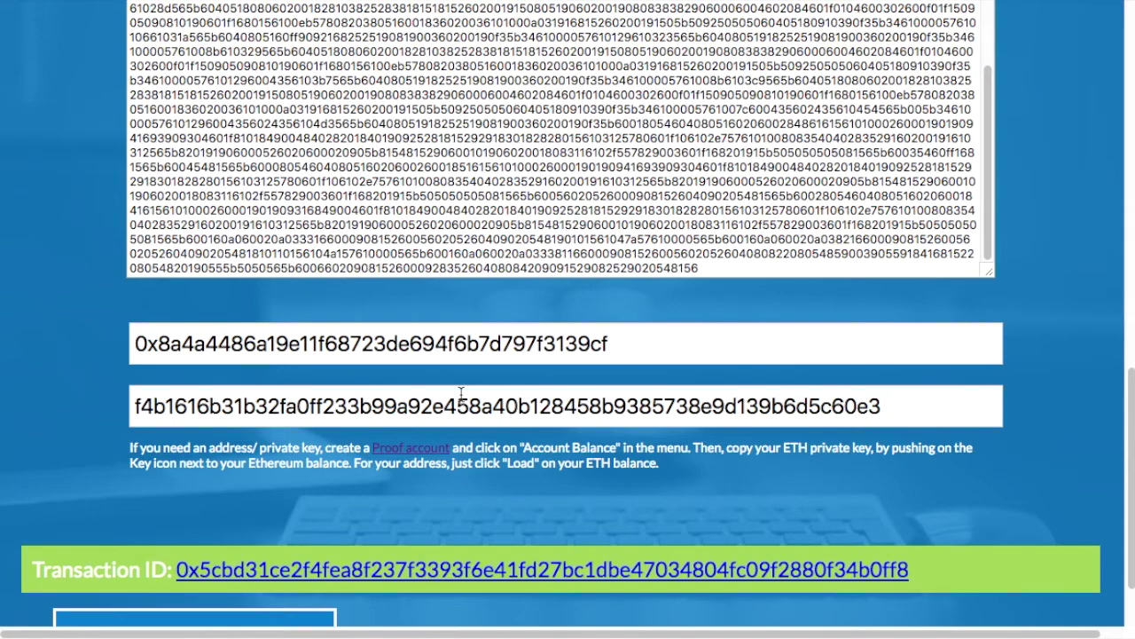
scroll(460, 393, "down", 2)
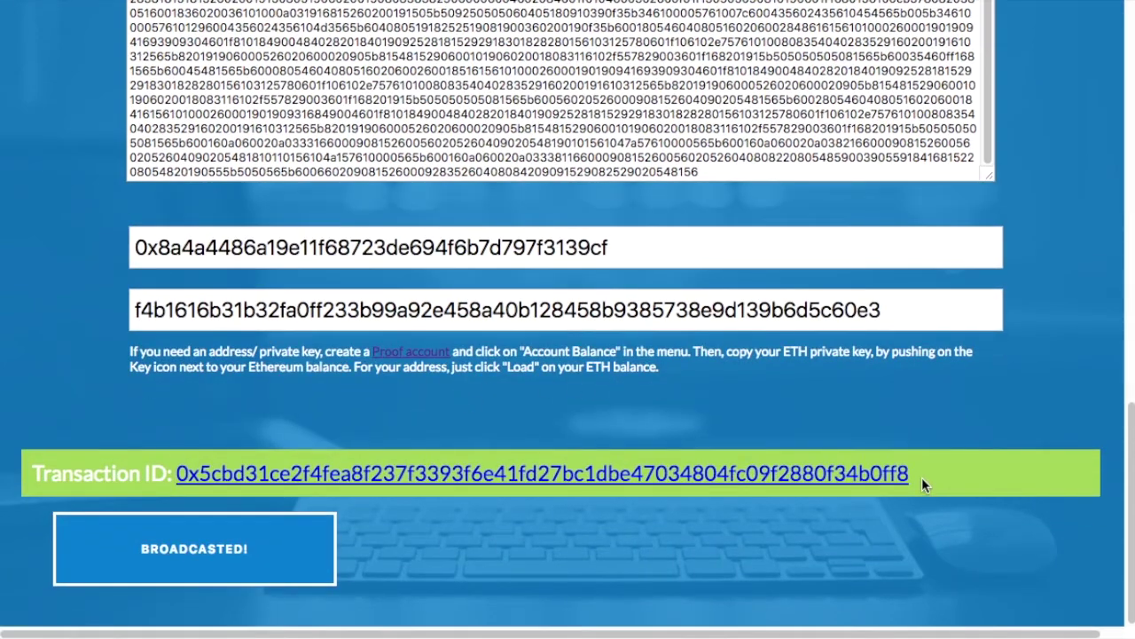
left_click_drag(921, 477, 177, 473)
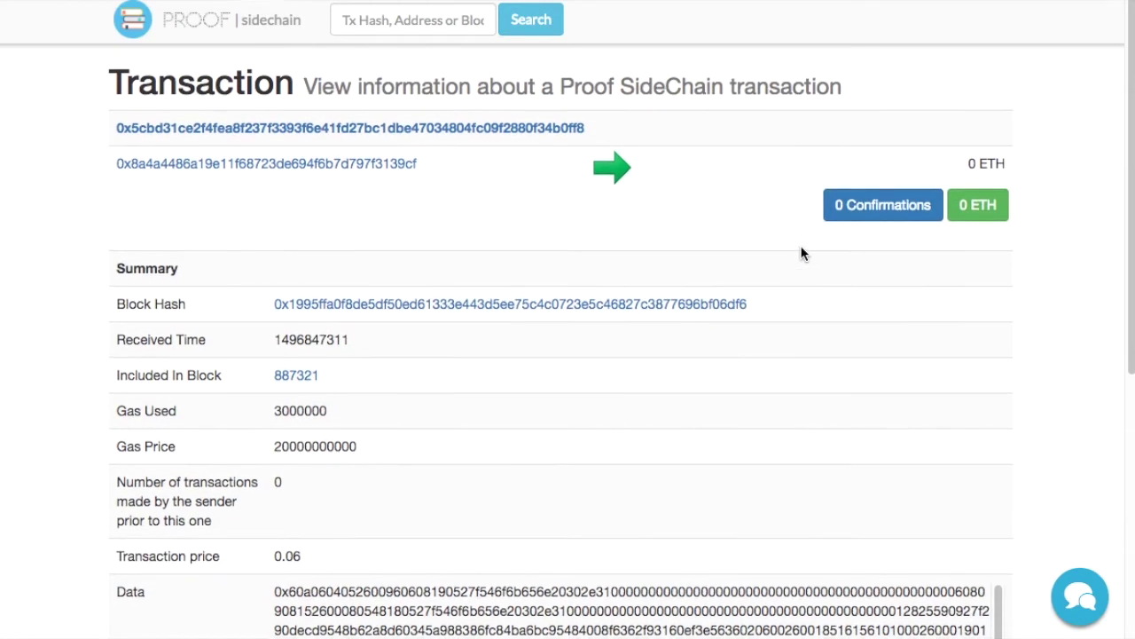
Step: Review the transaction details and reload until the recipient shows as a detected contract
scroll(801, 253, "down", 3)
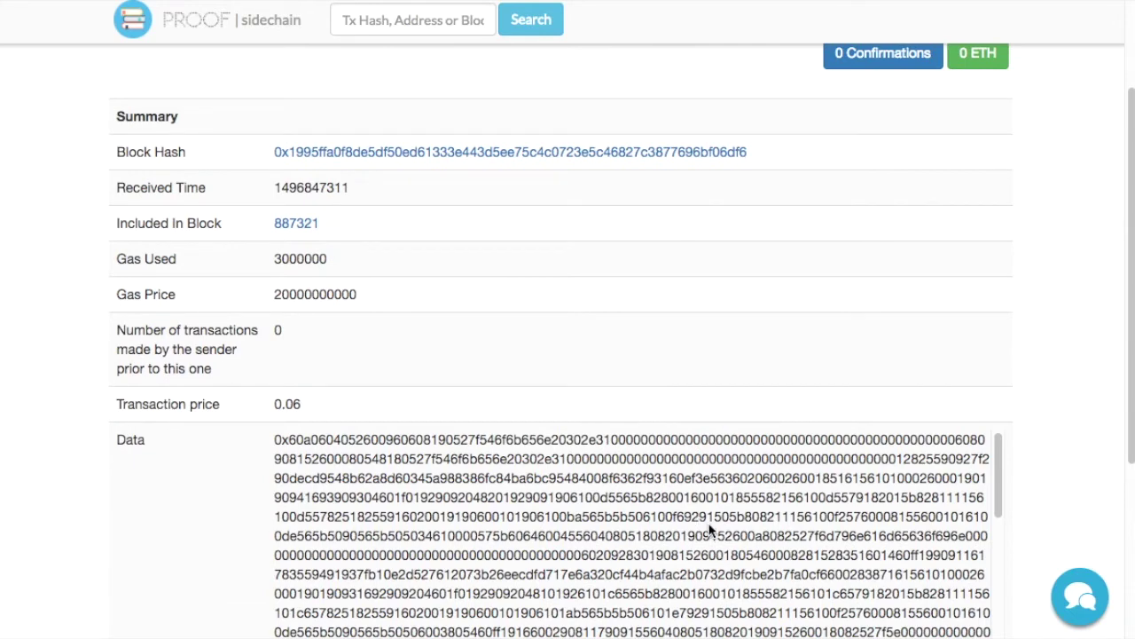
scroll(710, 529, "up", 3)
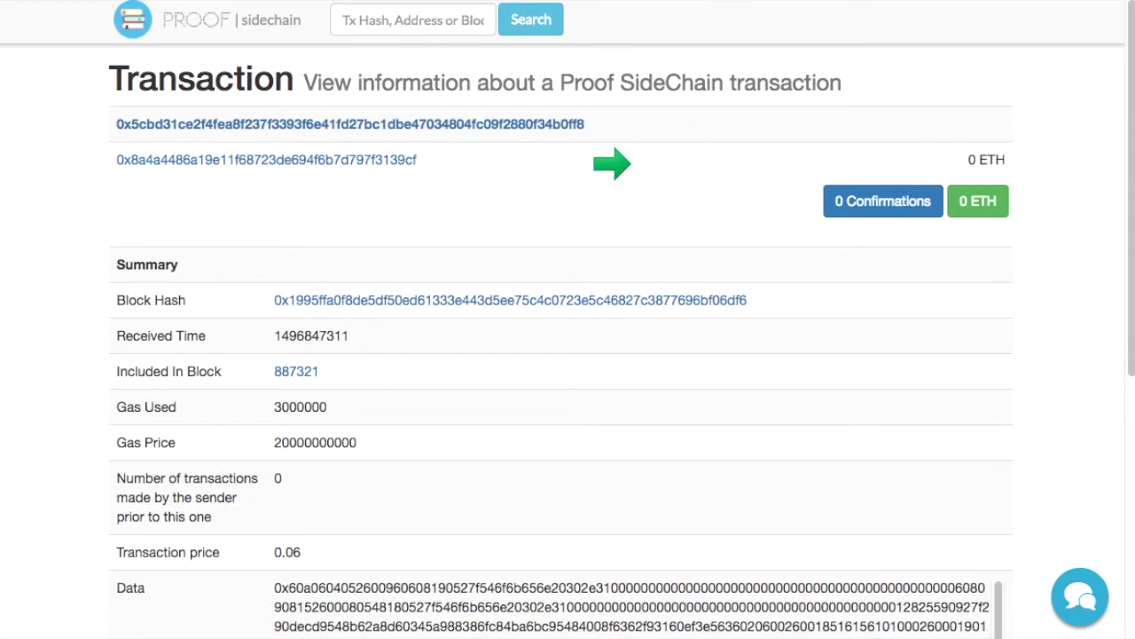
key("F5")
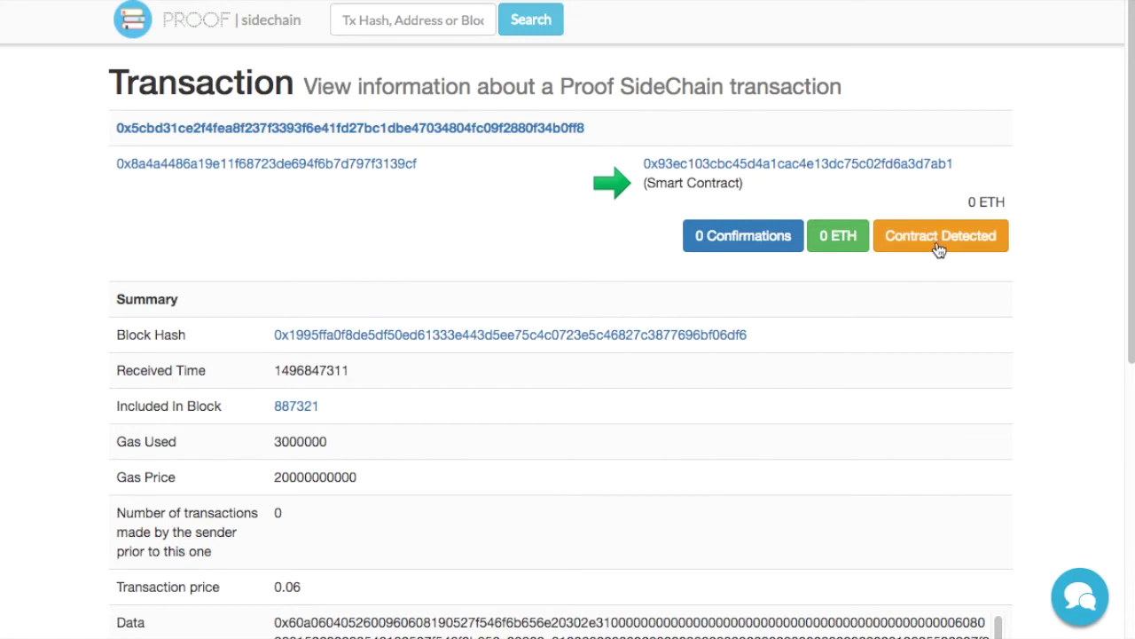
Step: Open the new contract's address page and focus the ERC20 token balance address box
left_click(836, 171)
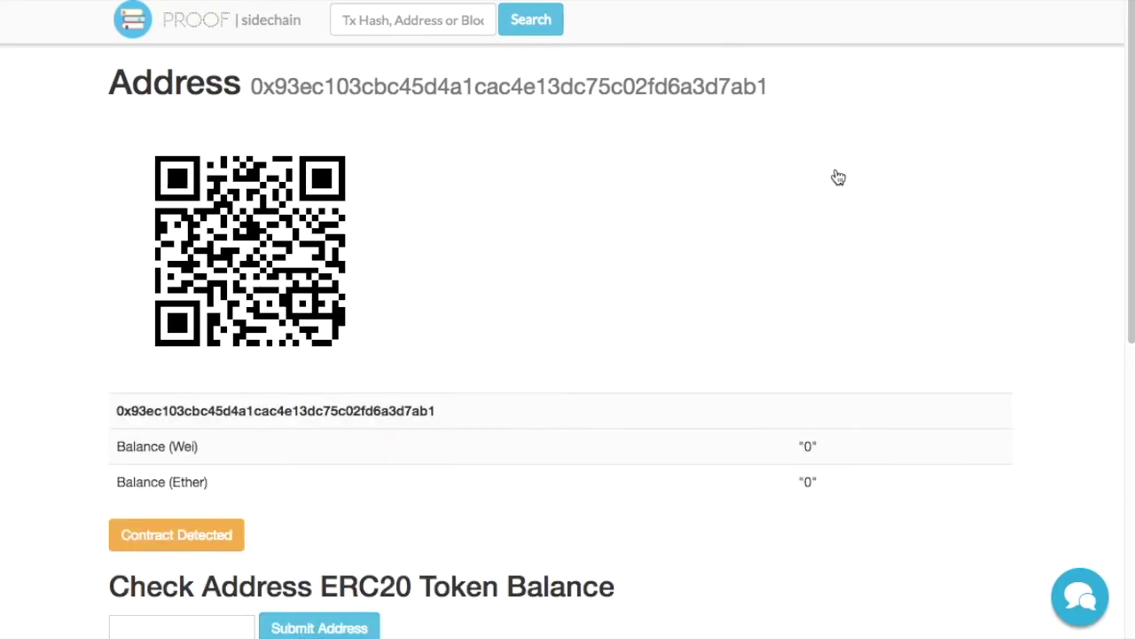
scroll(499, 309, "down", 3)
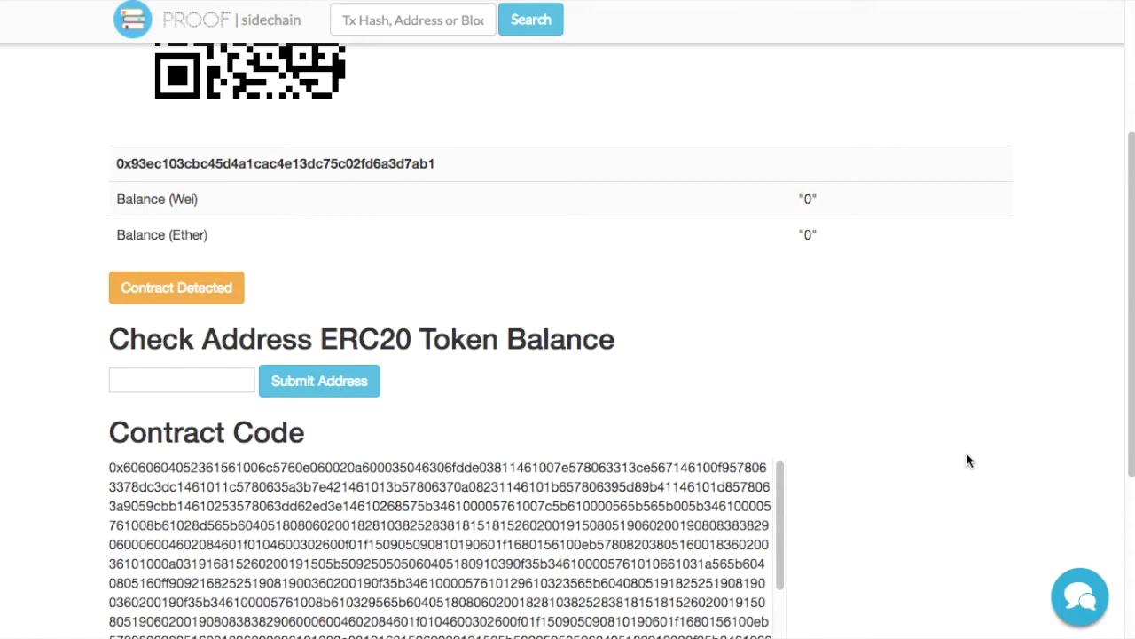
scroll(967, 457, "down", 3)
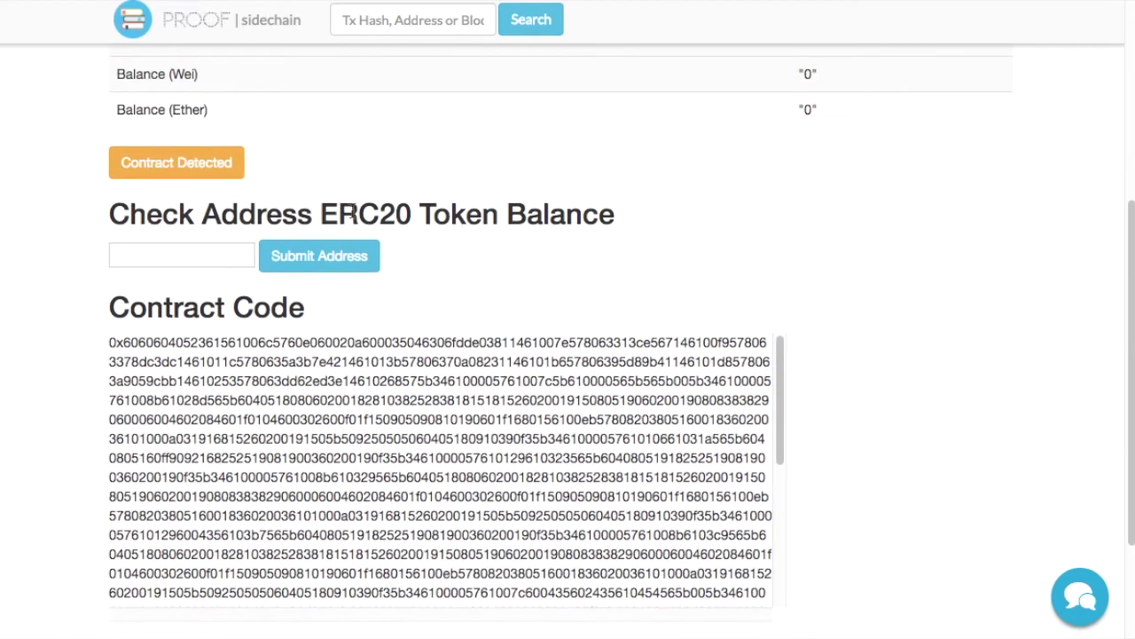
left_click_drag(312, 214, 618, 214)
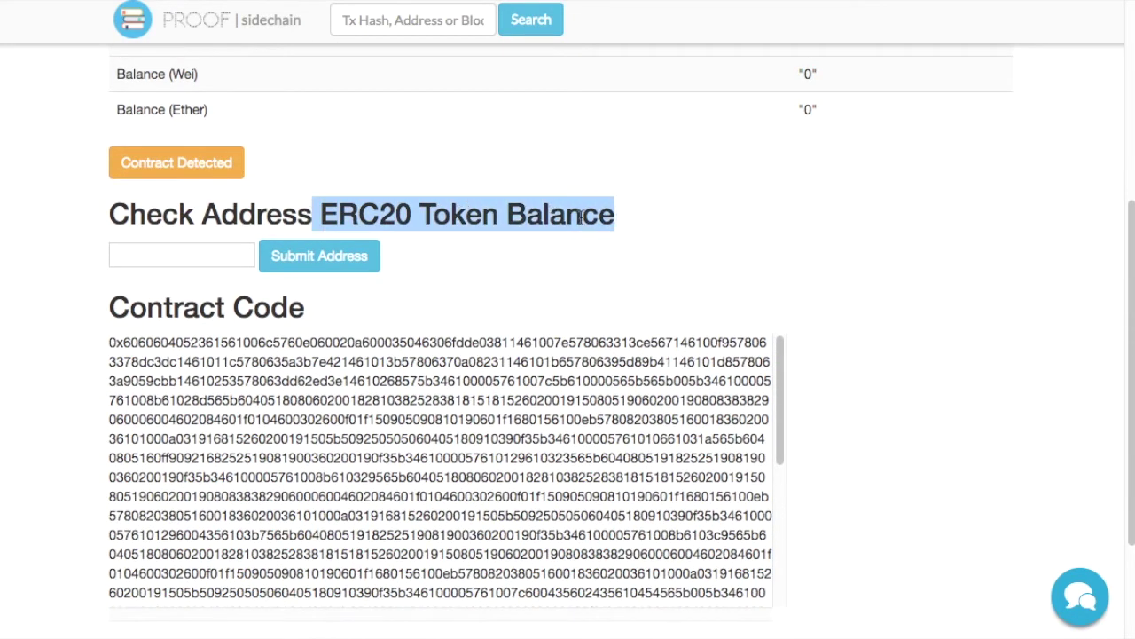
left_click(188, 252)
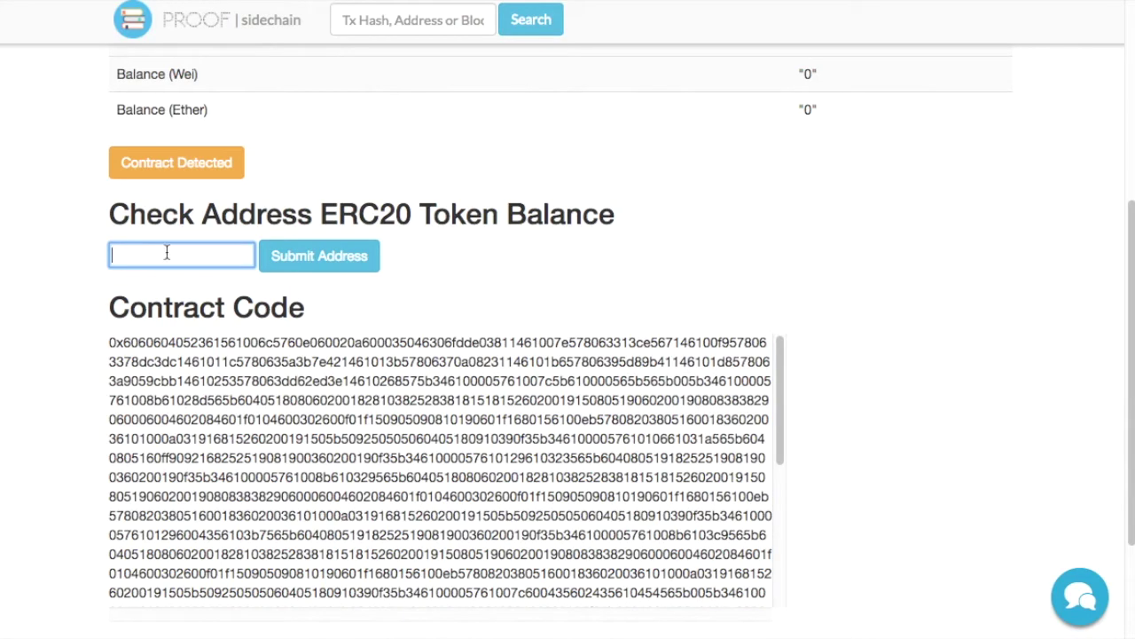
Step: Check the account's ERC20 token balance and confirm it is 100
key("ctrl+v")
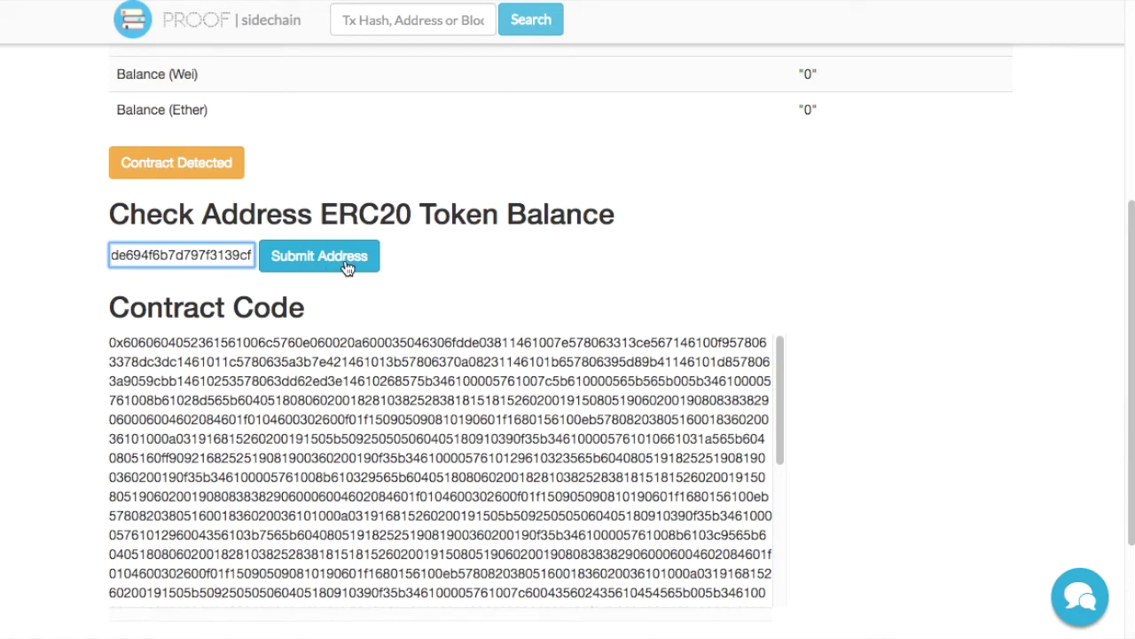
left_click(346, 268)
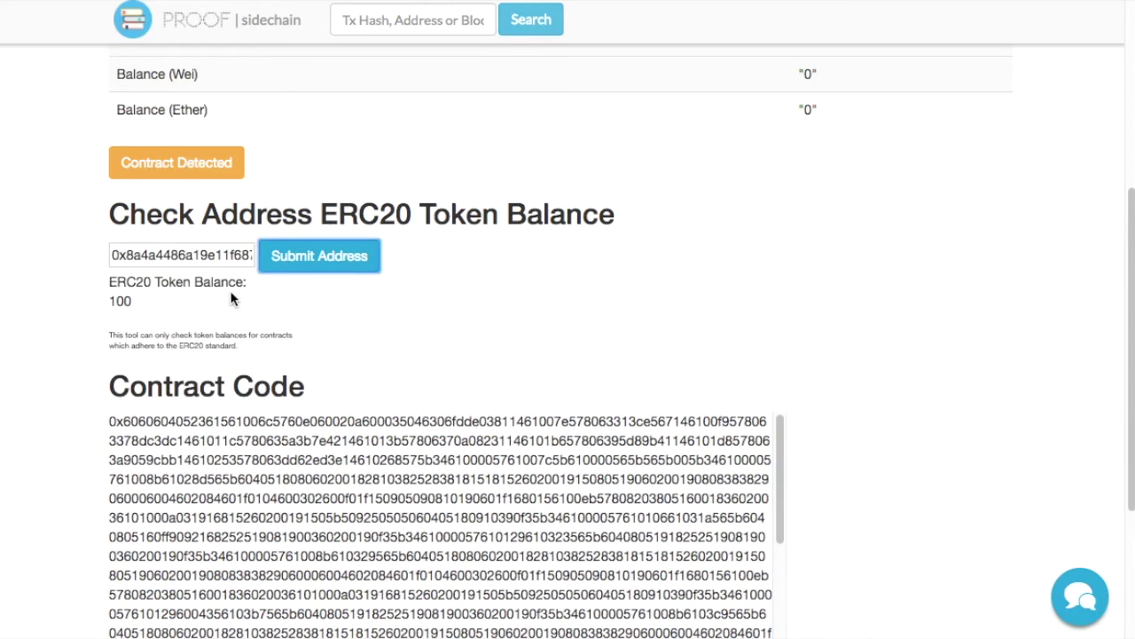
left_click_drag(147, 297, 91, 298)
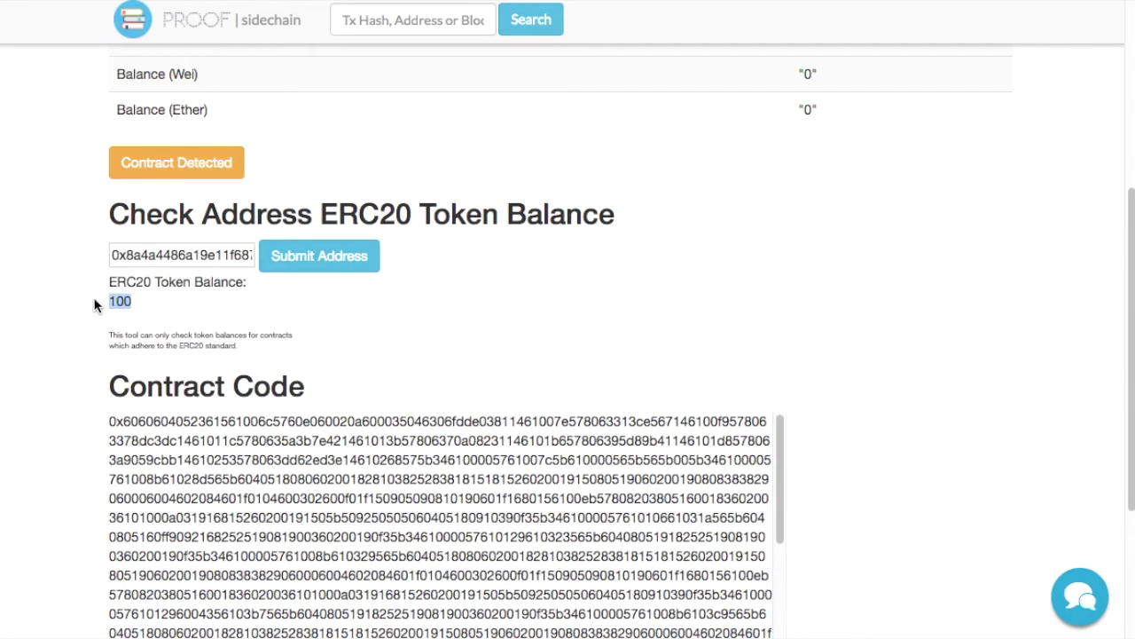
Step: Return to the transaction page and open the call-existing-contract form
scroll(96, 304, "up", 4)
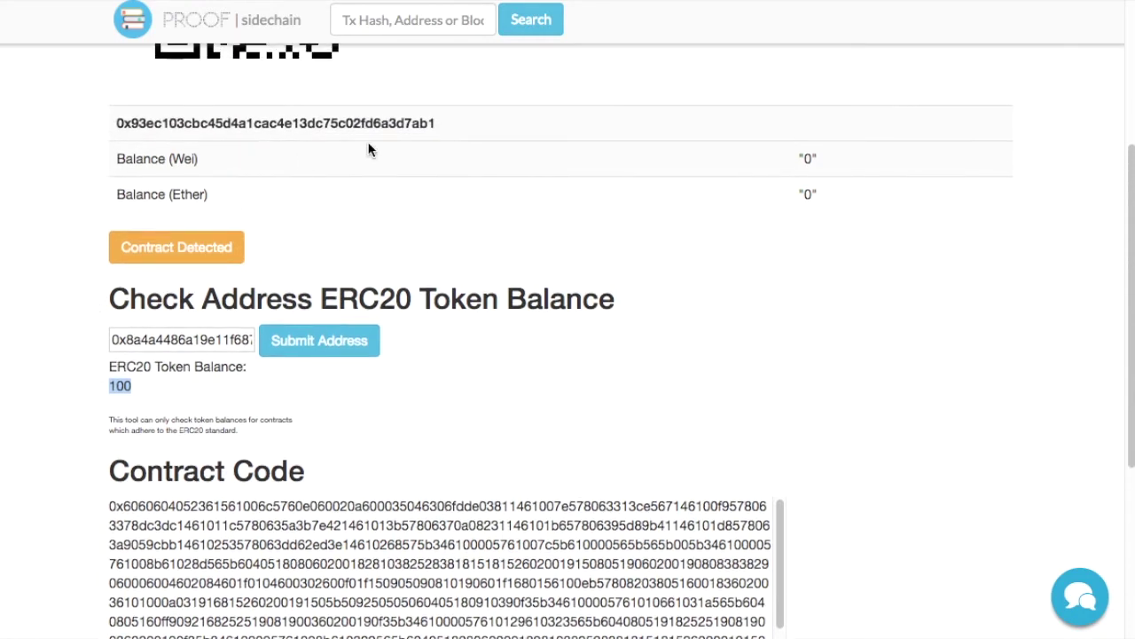
scroll(682, 102, "up", 1)
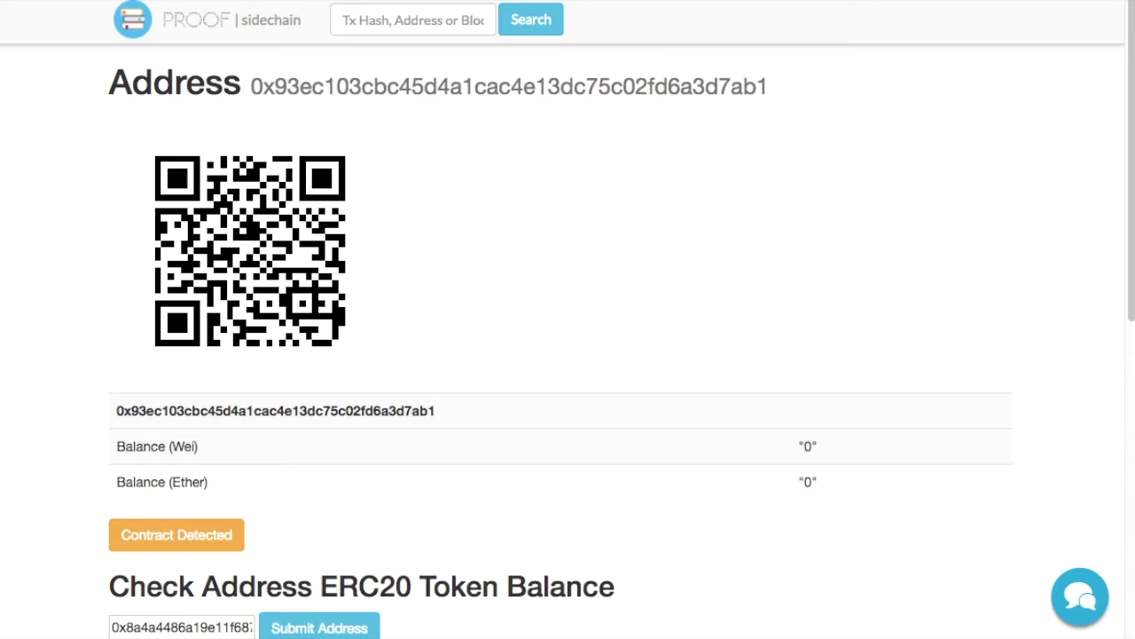
key("alt+Left")
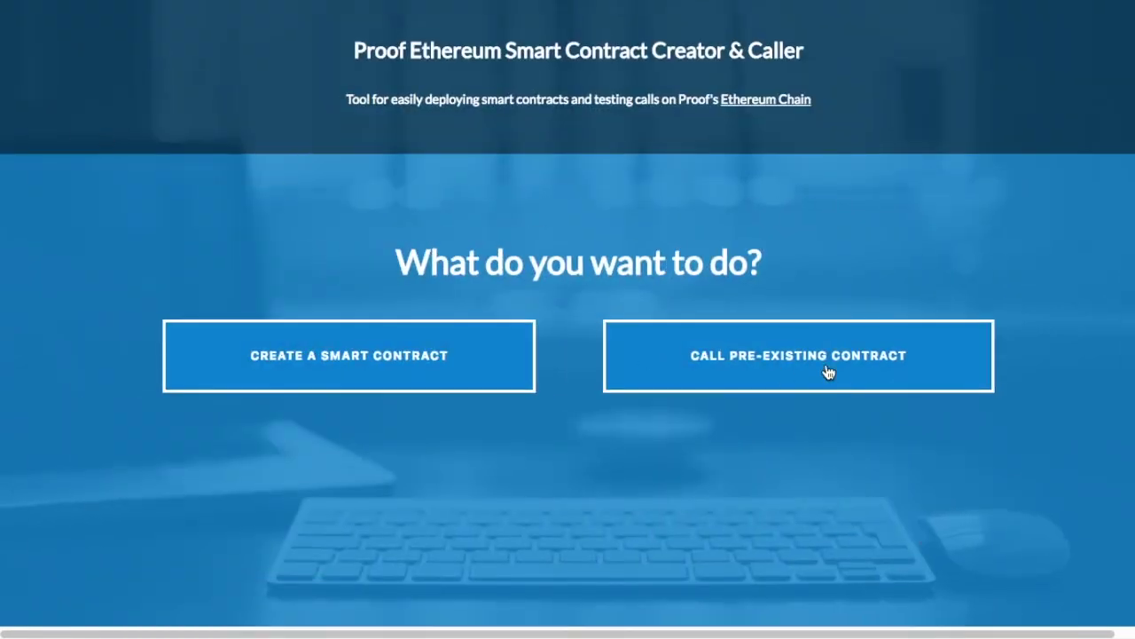
left_click(828, 371)
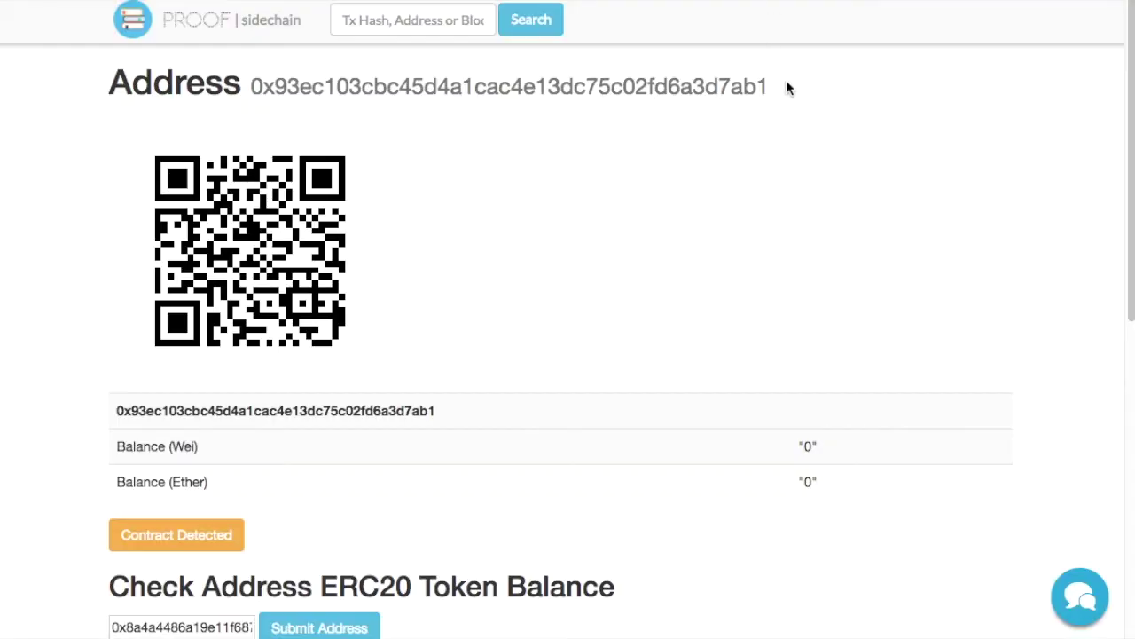
Step: Paste the token contract's address into Contract Address and begin the method 'transfer('
left_click_drag(786, 79, 251, 82)
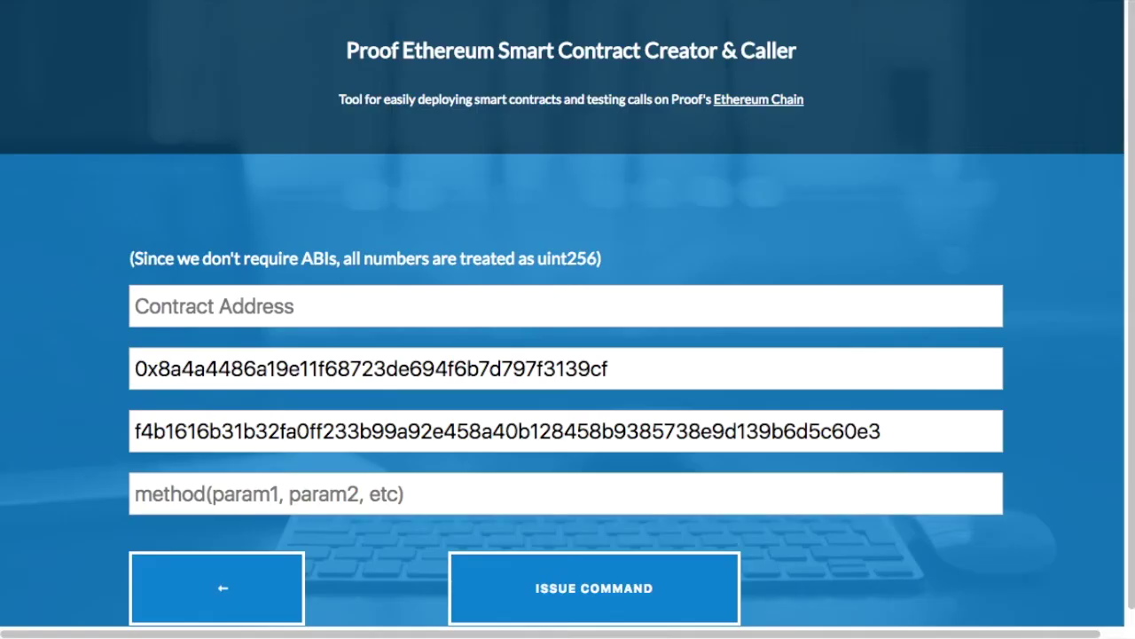
left_click(469, 290)
key("ctrl+v")
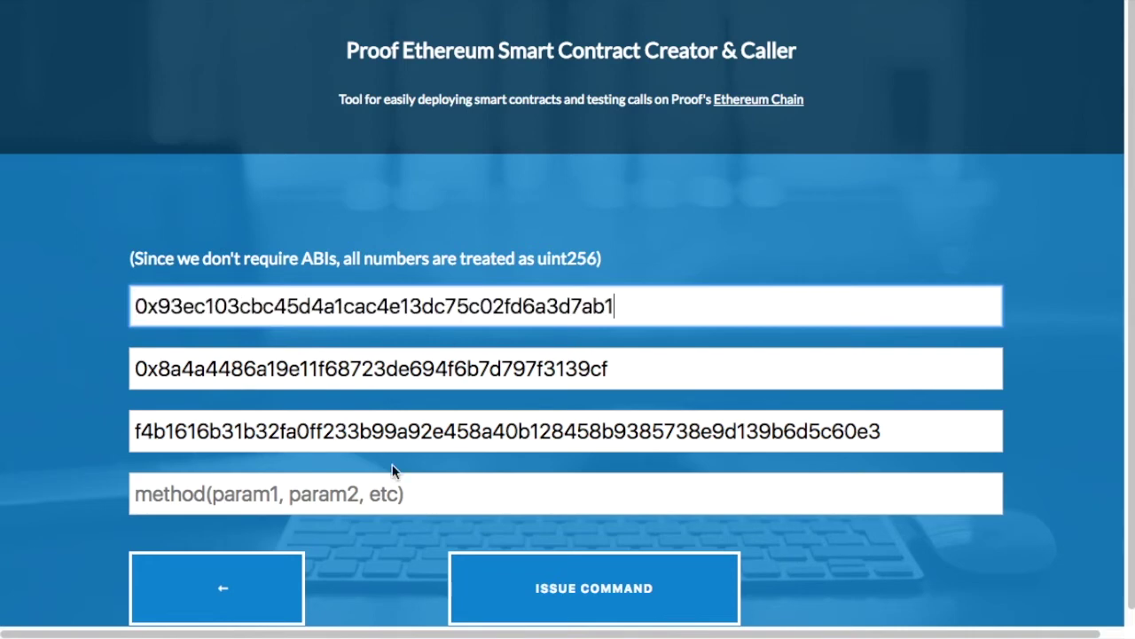
left_click(369, 499)
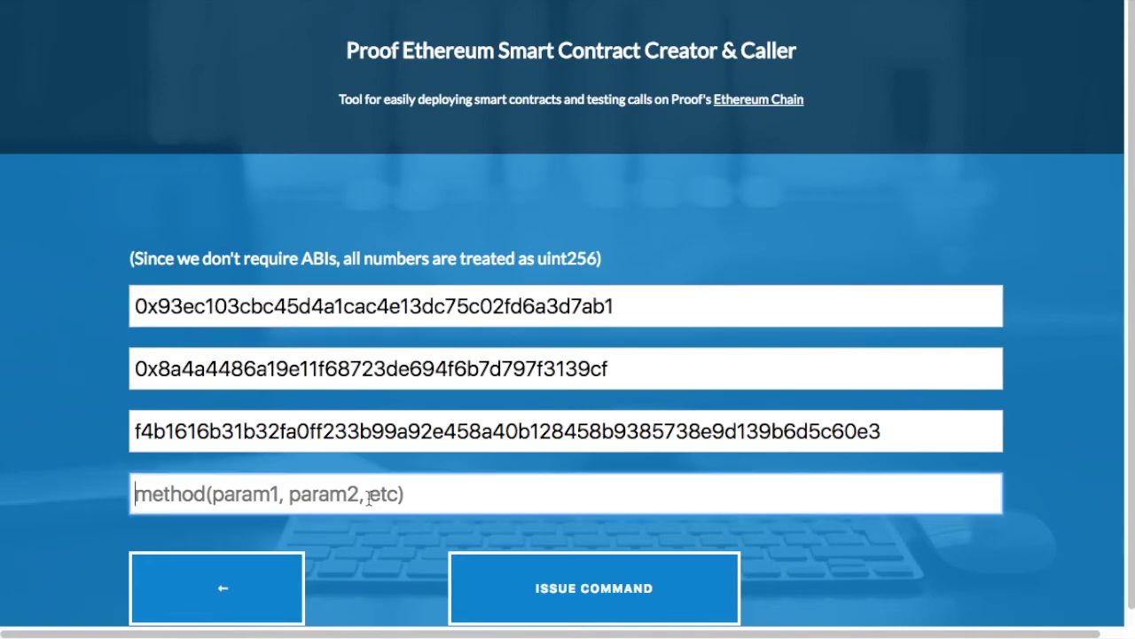
type("transfer(")
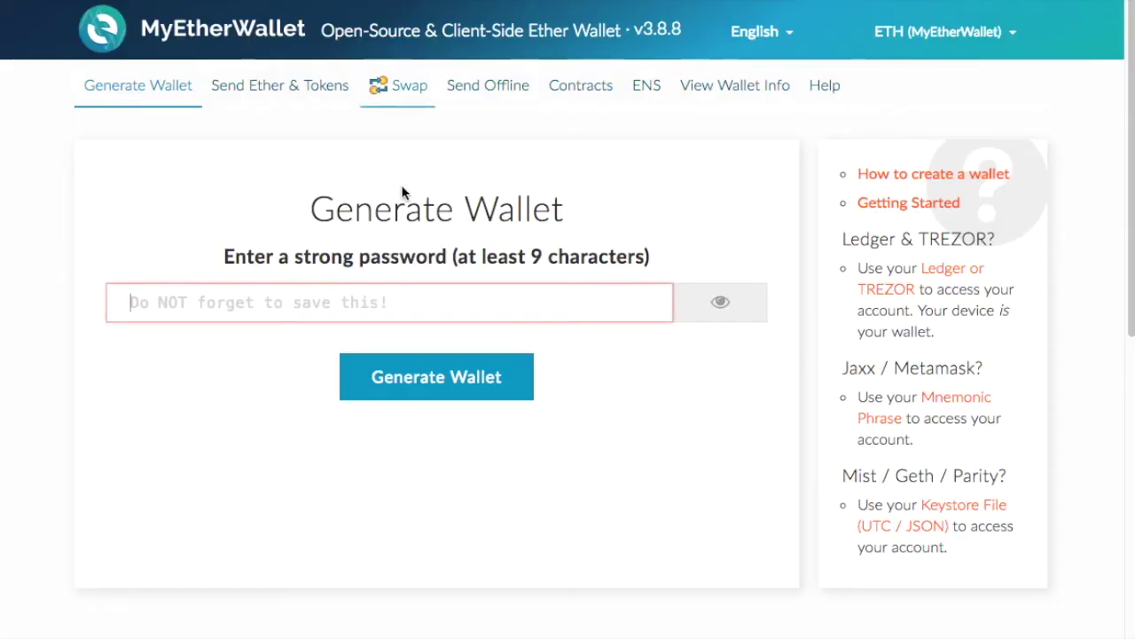
Step: Generate a password-protected wallet and download its keystore file
left_click(216, 311)
key("ctrl+v")
type("***********")
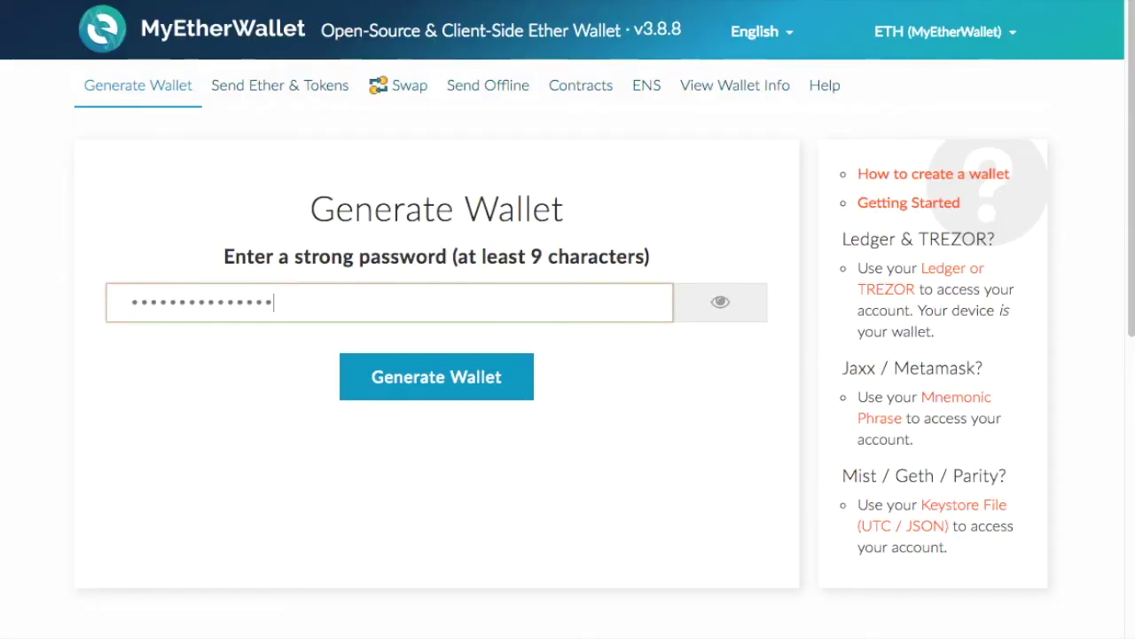
left_click(438, 375)
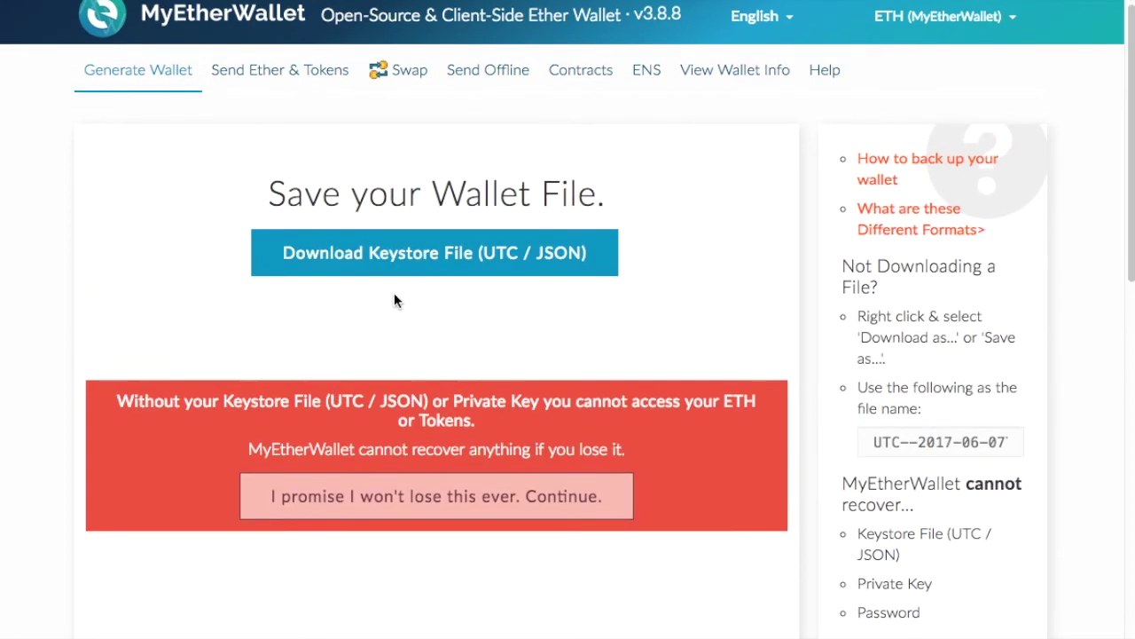
left_click(436, 254)
scroll(387, 514, "down", 1)
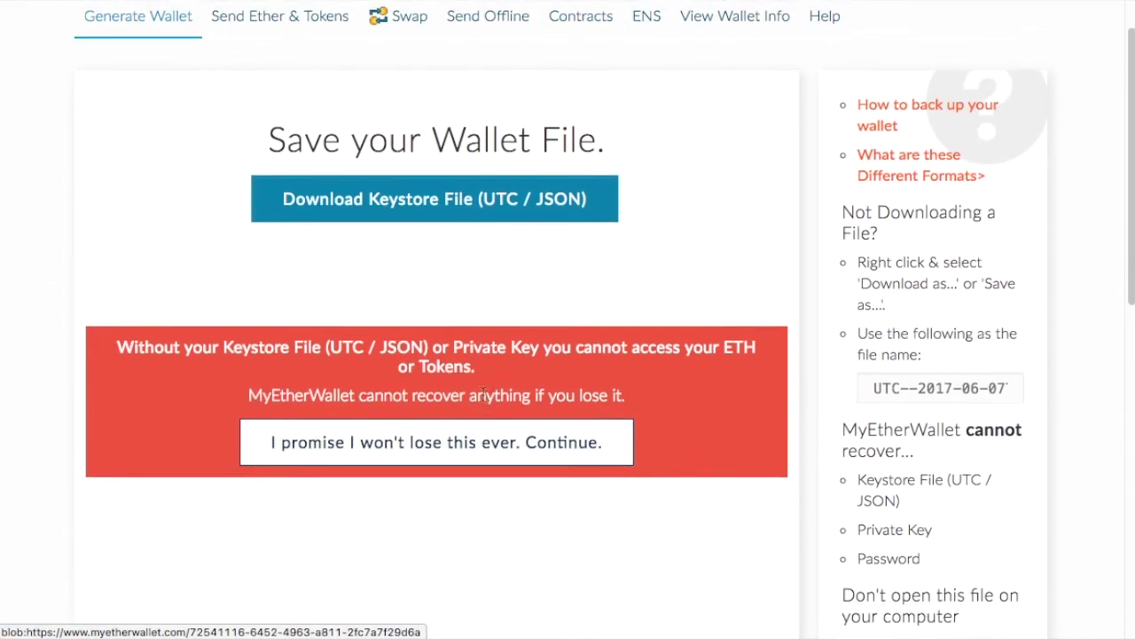
left_click(439, 417)
Step: Open the printable paper wallet and select the new wallet's address
scroll(435, 427, "down", 1)
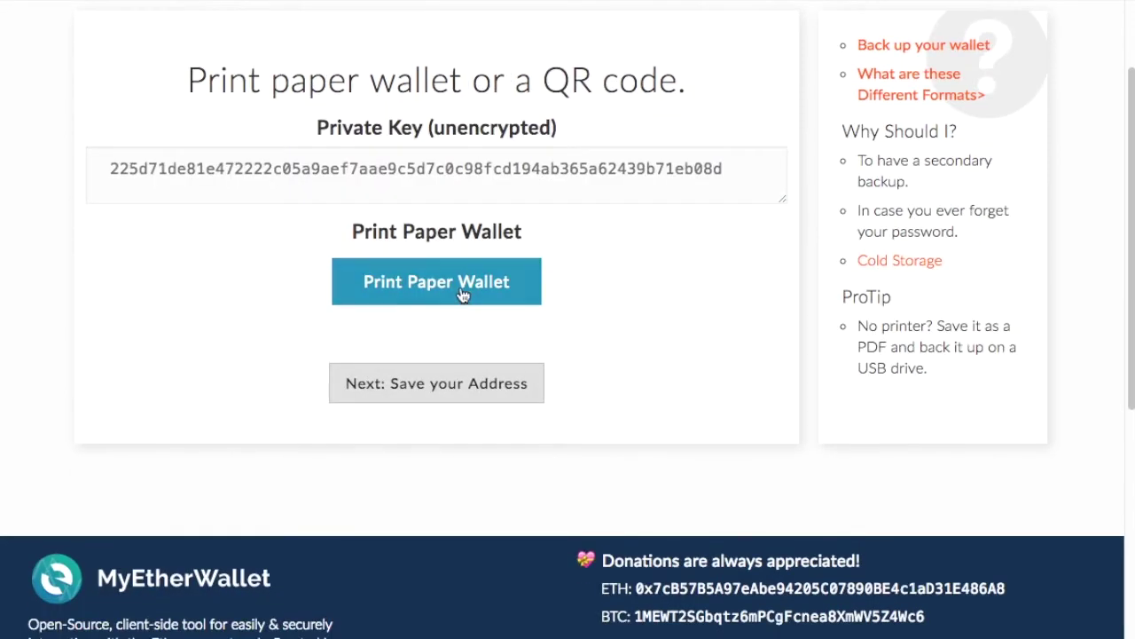
left_click(436, 281)
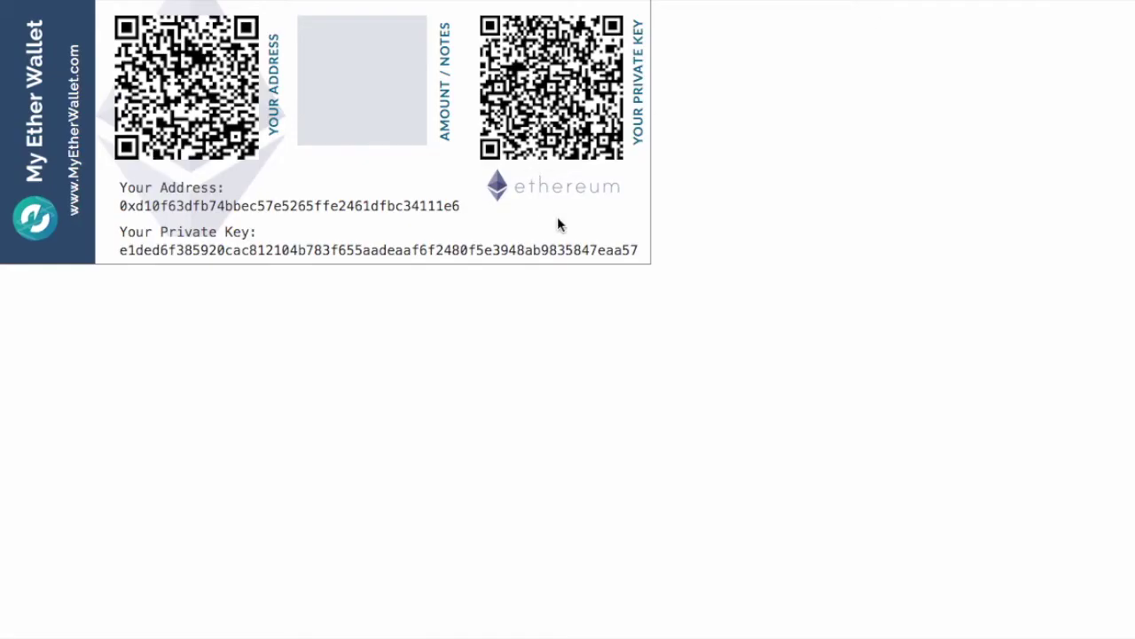
left_click_drag(463, 206, 116, 207)
left_click(451, 207)
left_click_drag(456, 203, 120, 202)
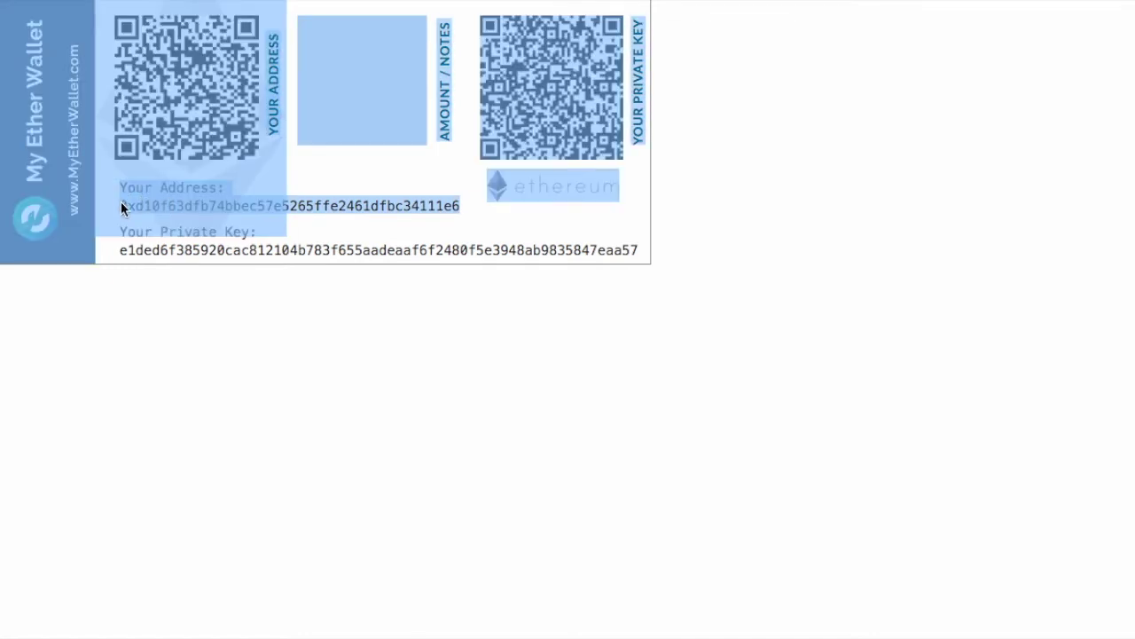
left_click(450, 240)
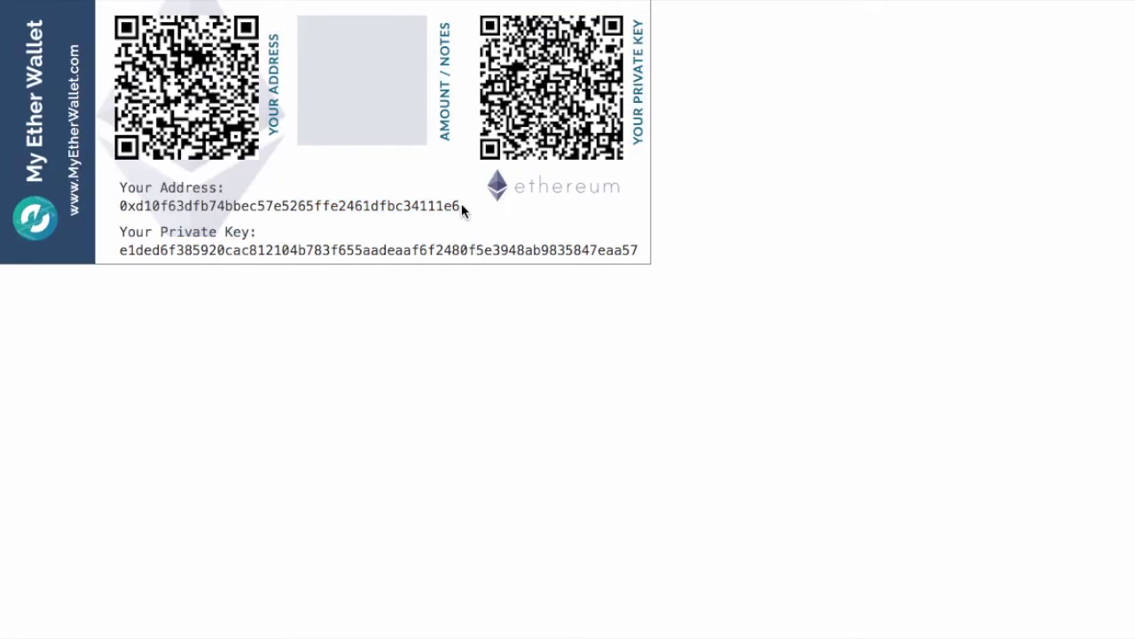
left_click_drag(460, 206, 122, 206)
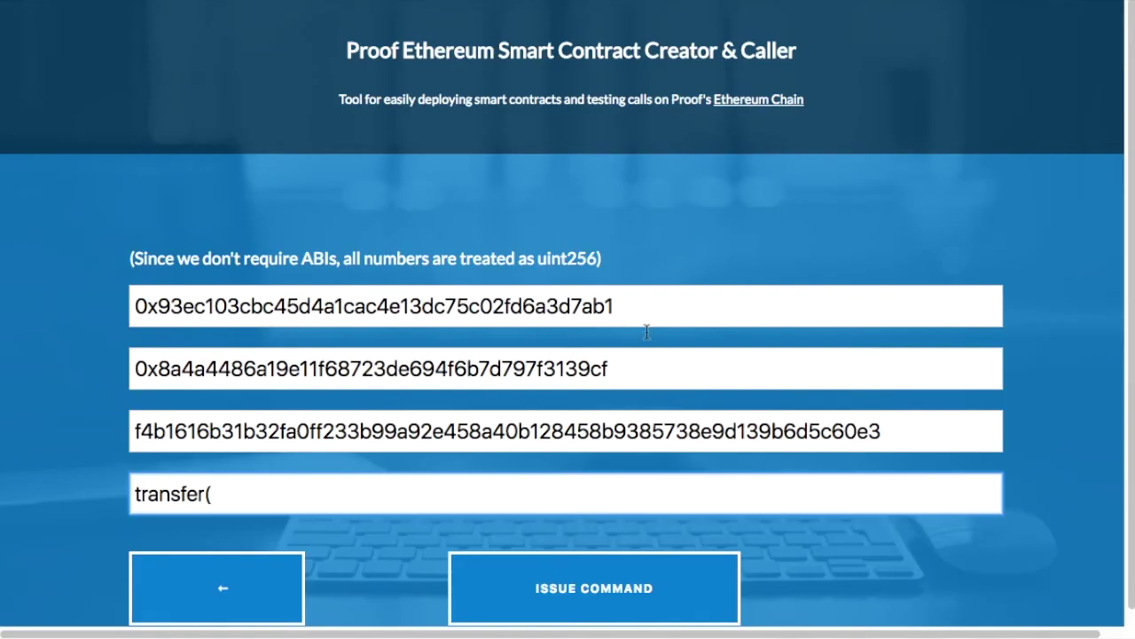
Step: Finish the method call with the pasted new wallet address and an amount of 3 tokens
type("'")
key("ctrl+v")
type("', ")
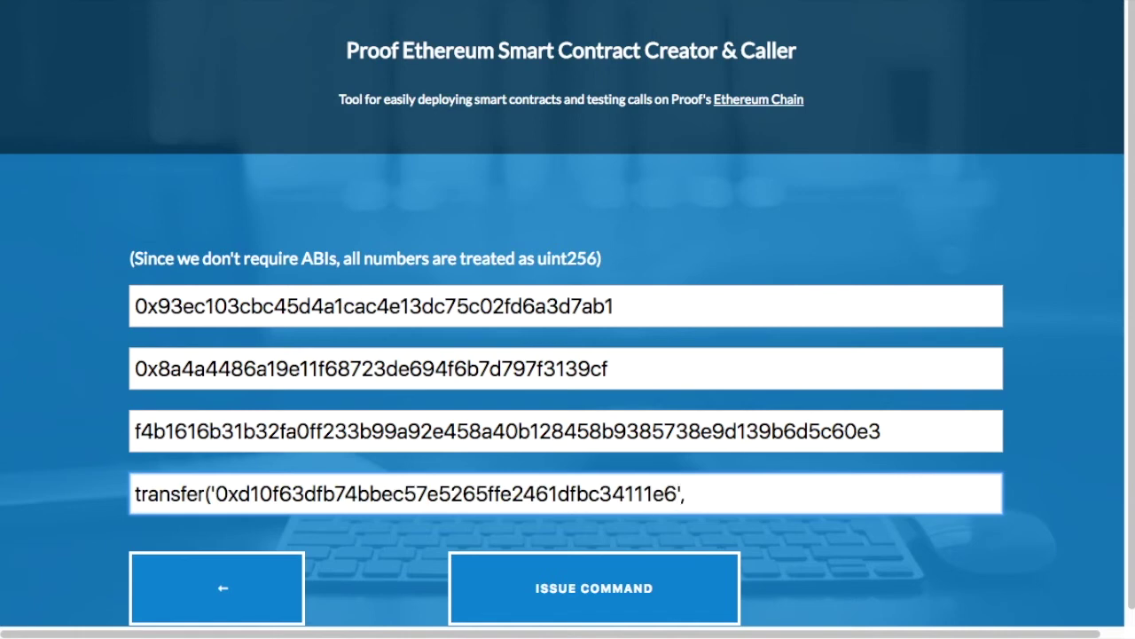
type("3)")
Step: Review the uint256 note, the sender address and signing key fields, and the transfer call
left_click_drag(323, 264, 464, 271)
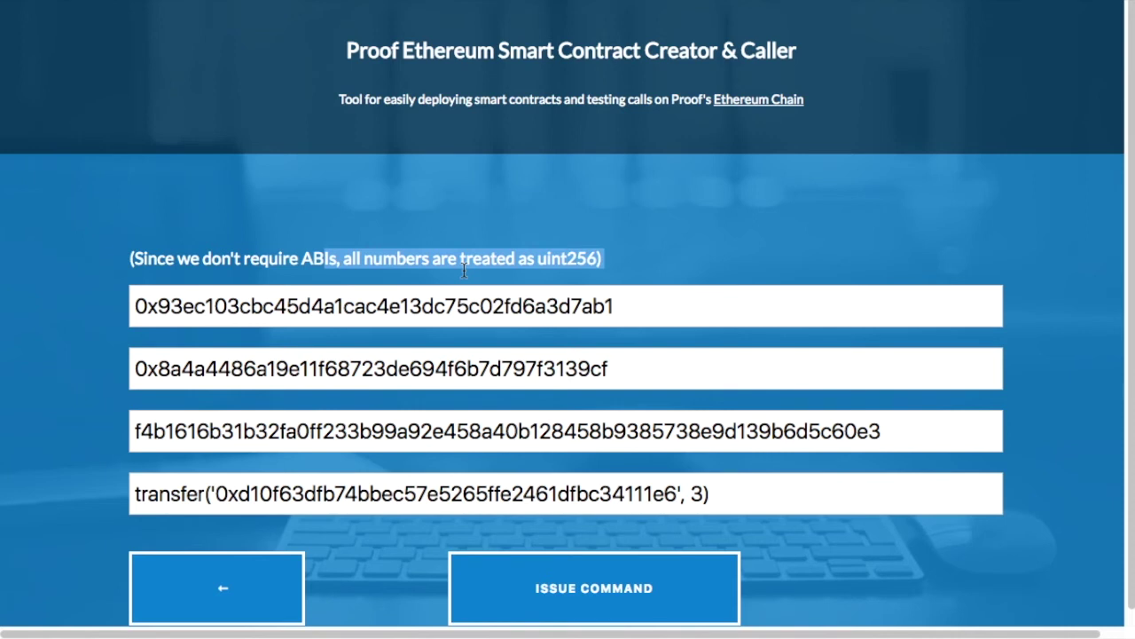
left_click(581, 363)
left_click(622, 449)
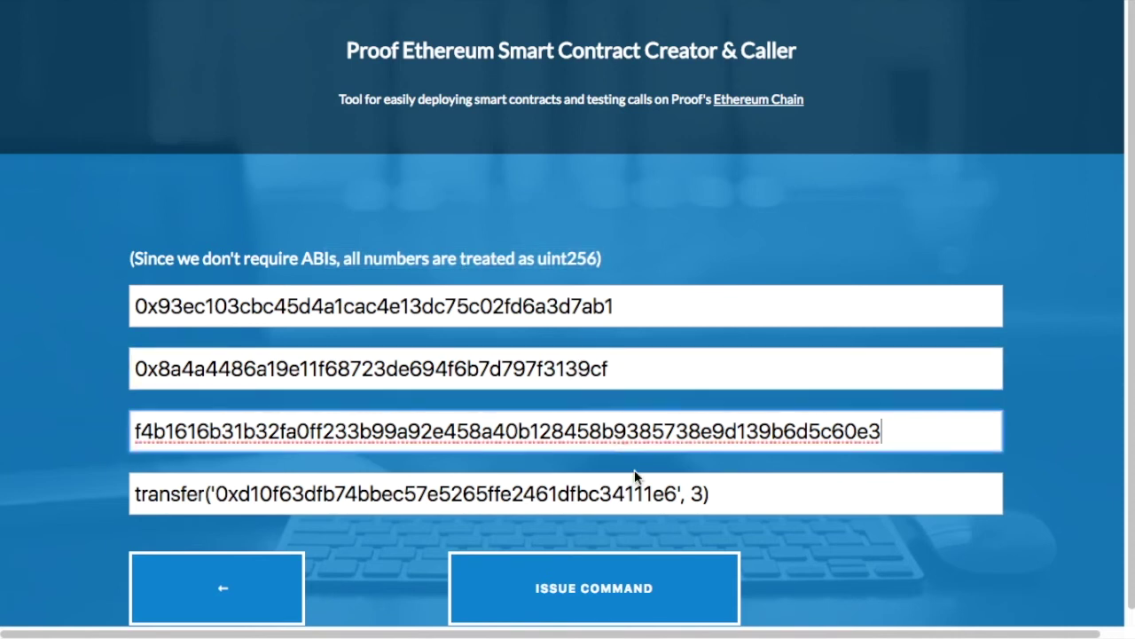
left_click(669, 490)
left_click(768, 510)
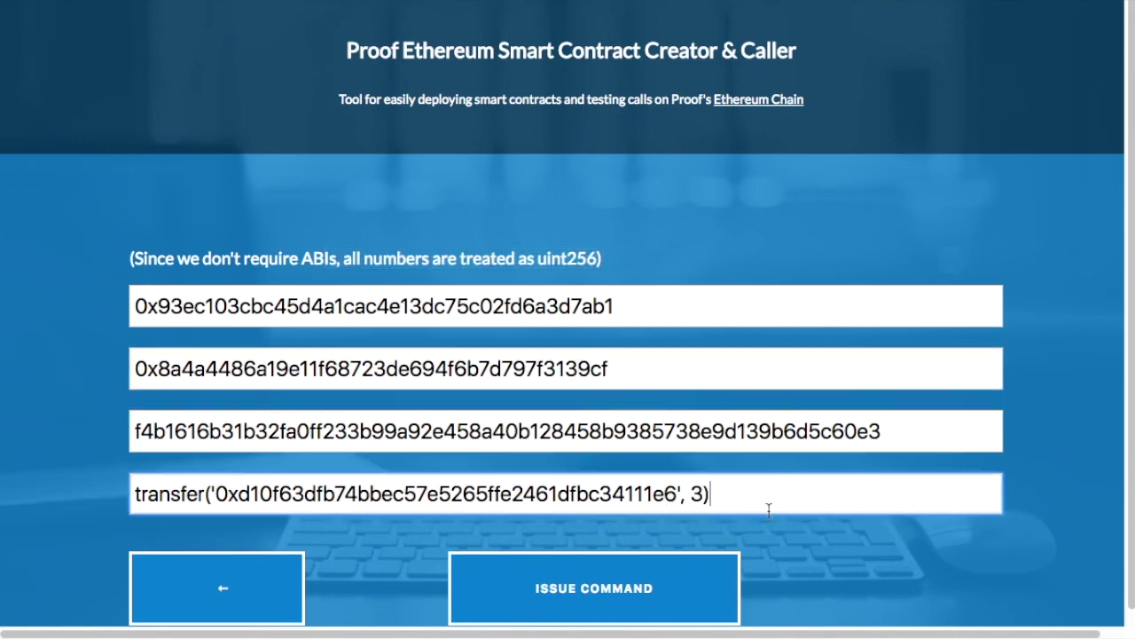
scroll(612, 459, "down", 1)
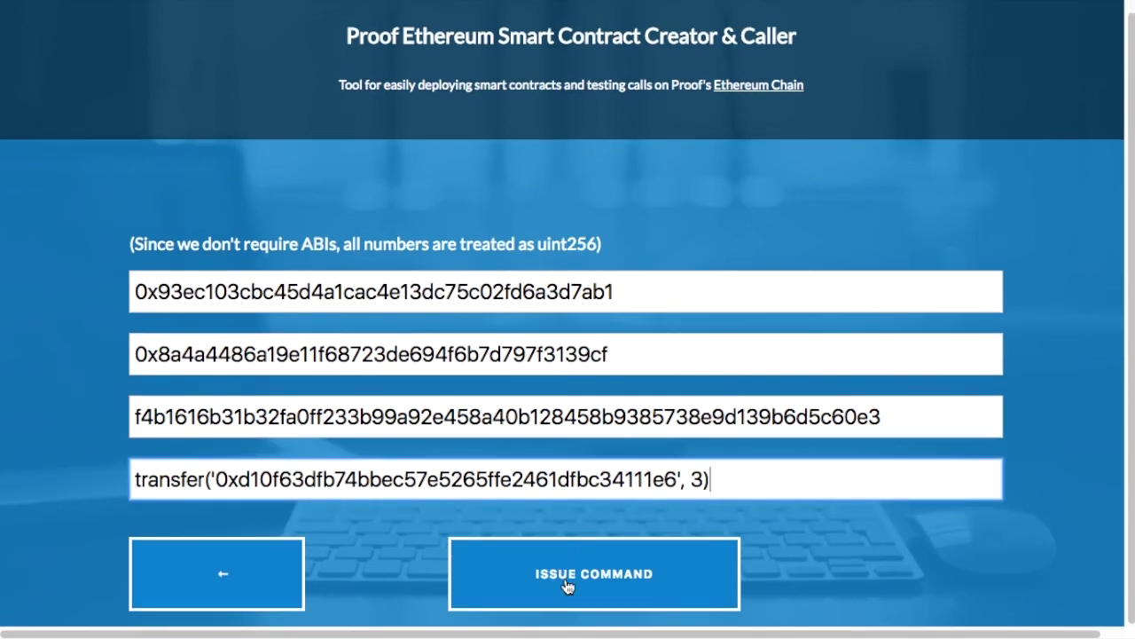
Step: Issue the 3-token transfer, wait for 'Transaction complete', then return to the start page
left_click(557, 568)
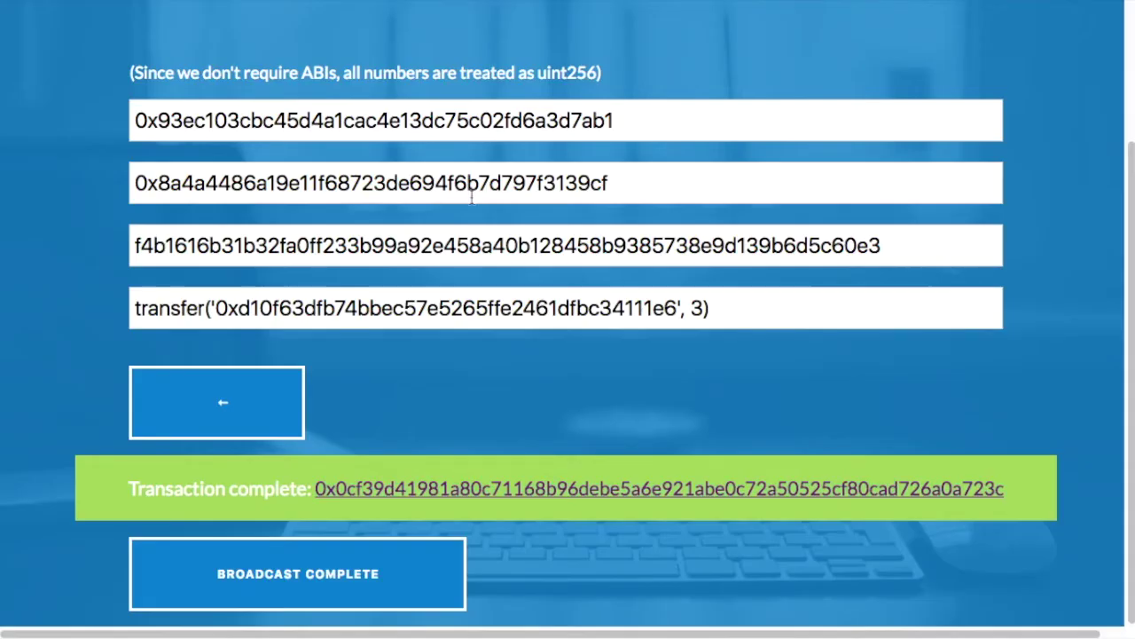
scroll(355, 251, "up", 2)
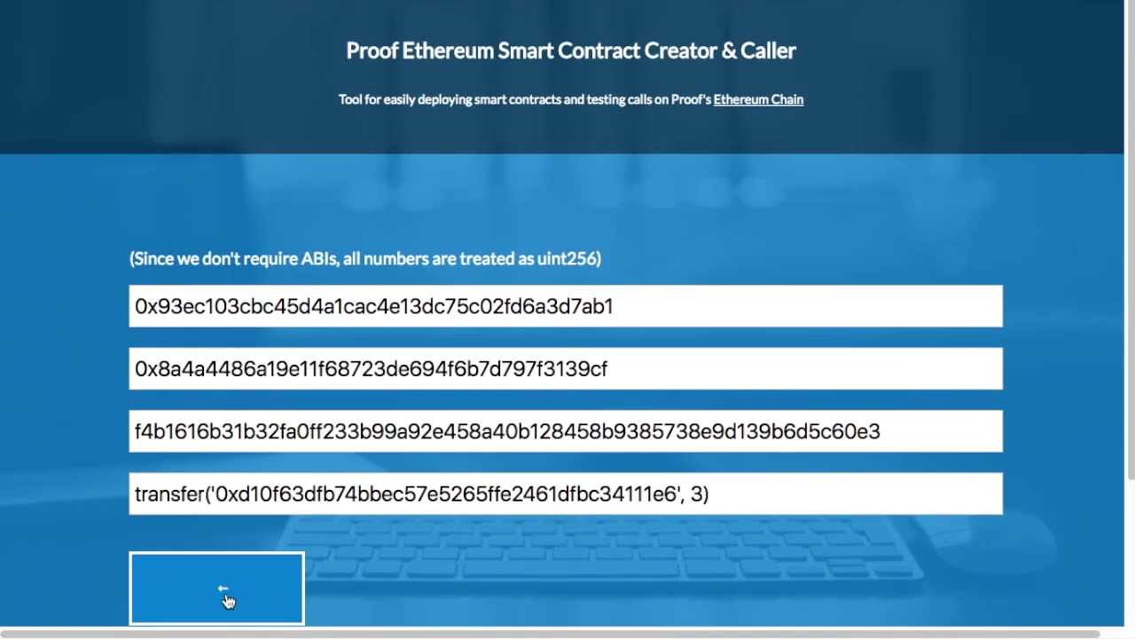
left_click(224, 590)
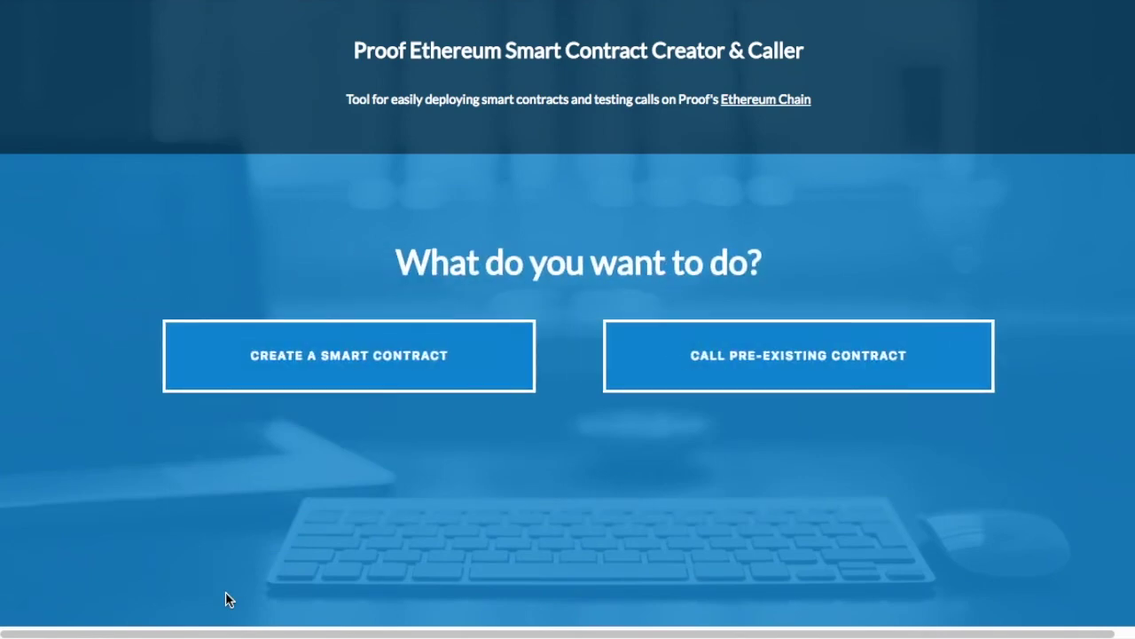
Step: Open CREATE A SMART CONTRACT and look through the Token code with initialSupply 100
left_click(399, 376)
scroll(400, 374, "up", 4)
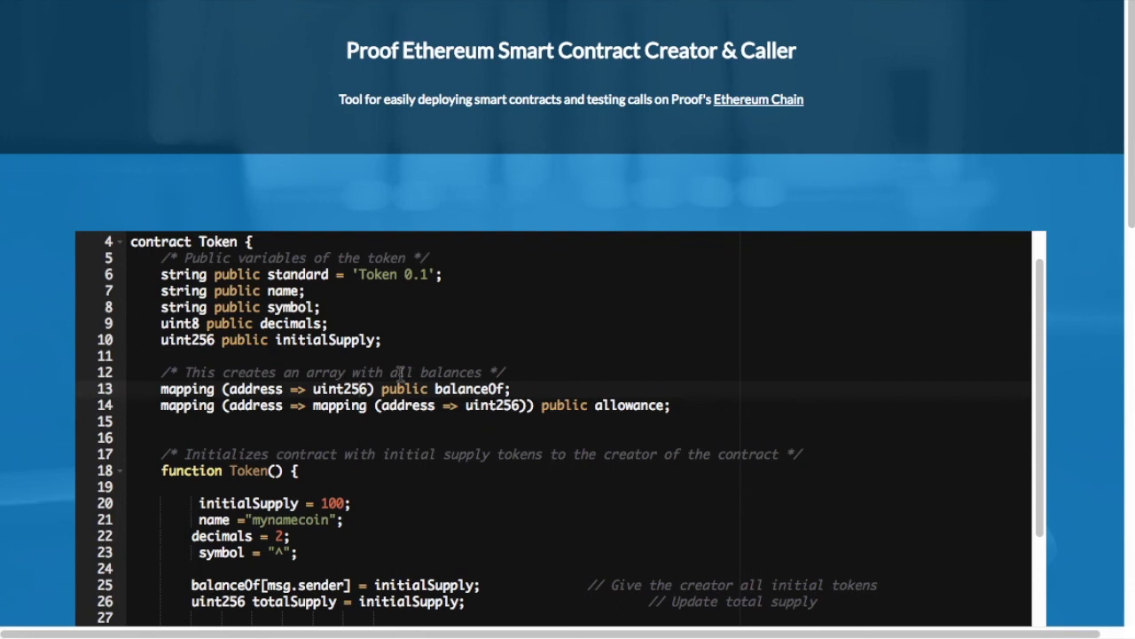
scroll(400, 373, "down", 10)
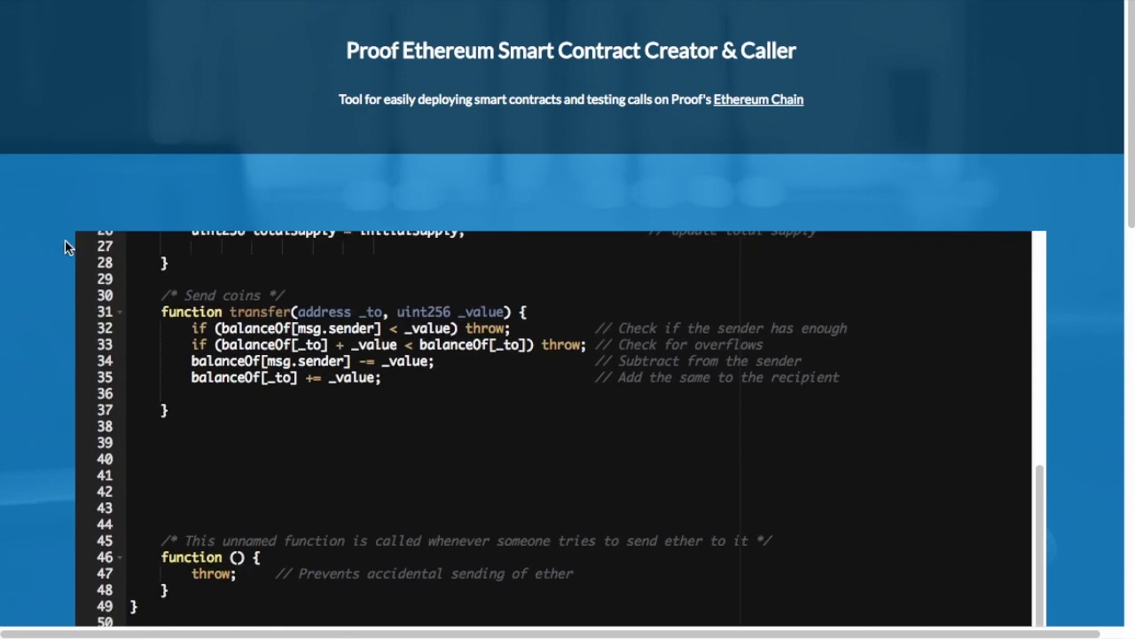
scroll(65, 246, "down", 3)
scroll(325, 240, "up", 12)
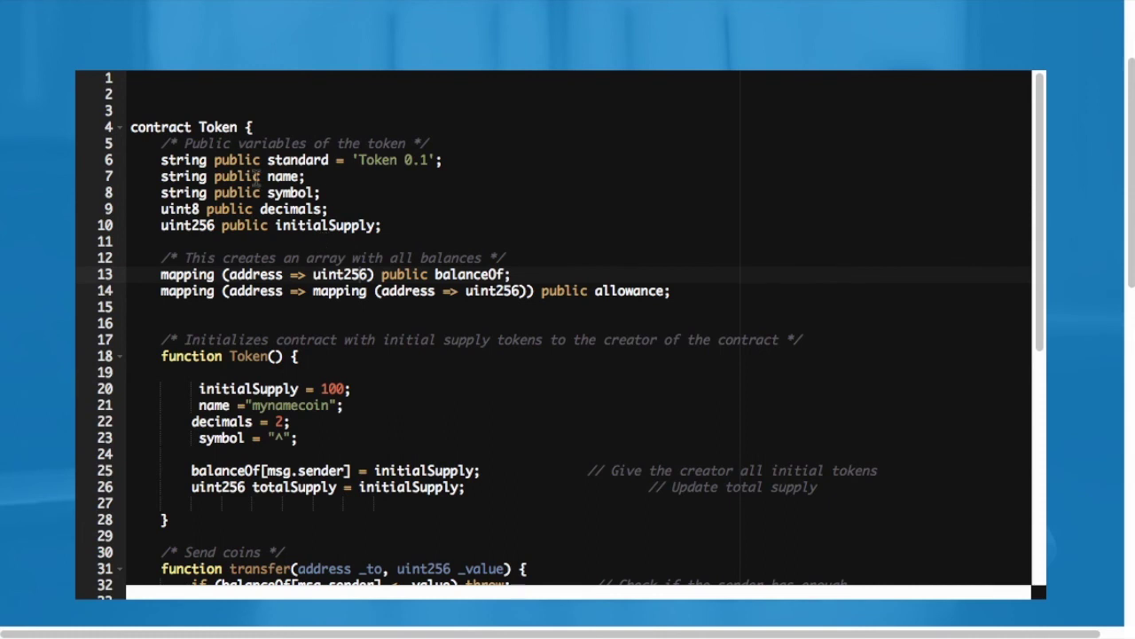
scroll(43, 110, "up", 3)
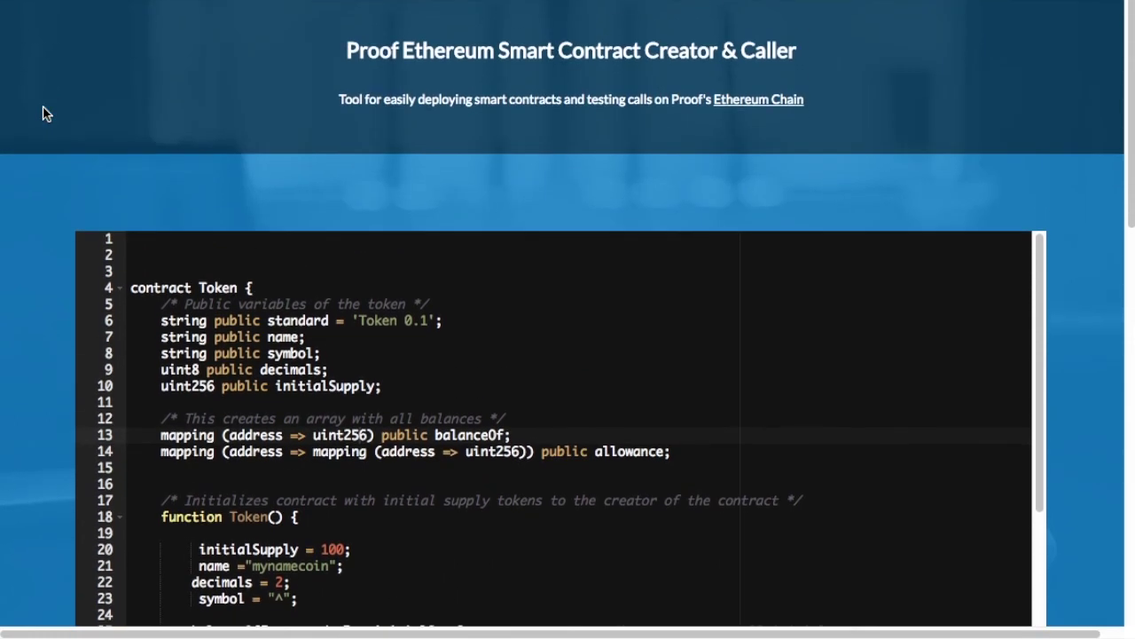